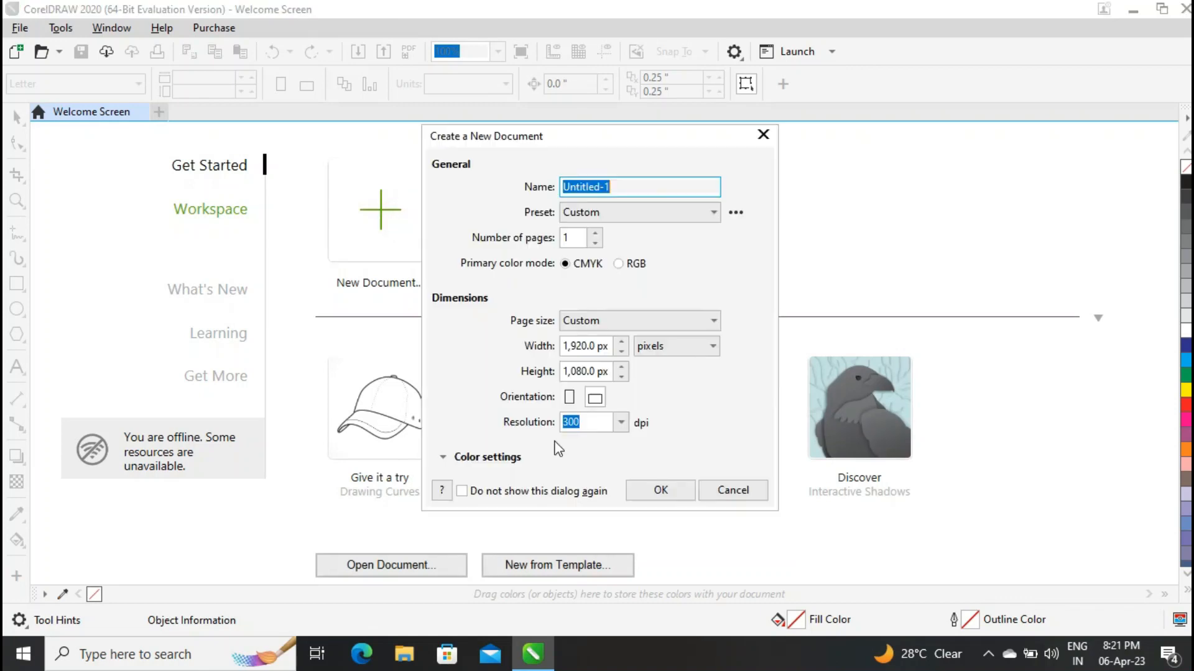
Create a 1,920 × 1,080 px CMYK document at 300 dpi and draw a circle about 446 px in diameter on the page.
{"action": "left_click", "coordinate": [662, 490]}
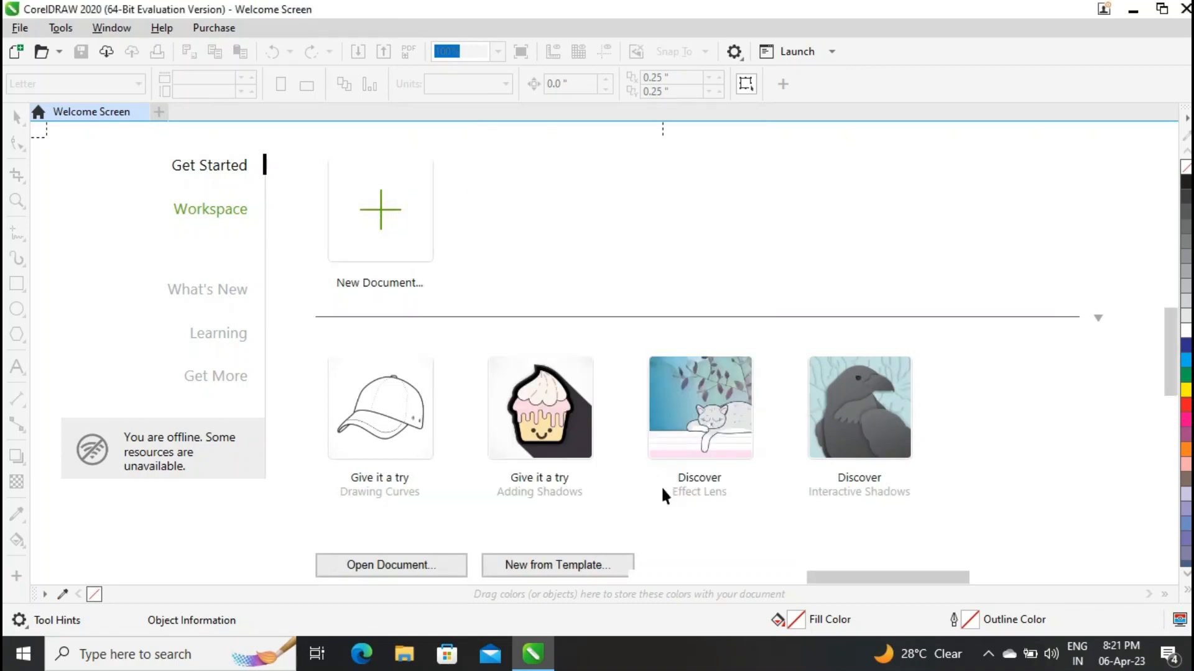
{"action": "left_click", "coordinate": [496, 51]}
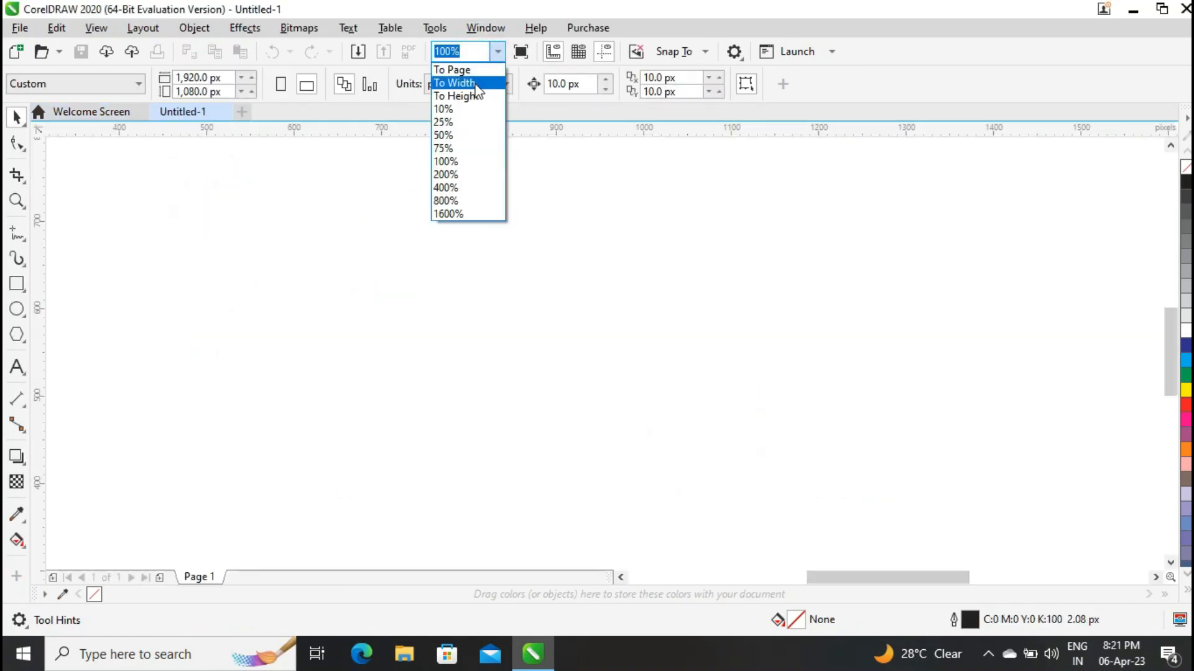
{"action": "left_click", "coordinate": [464, 76]}
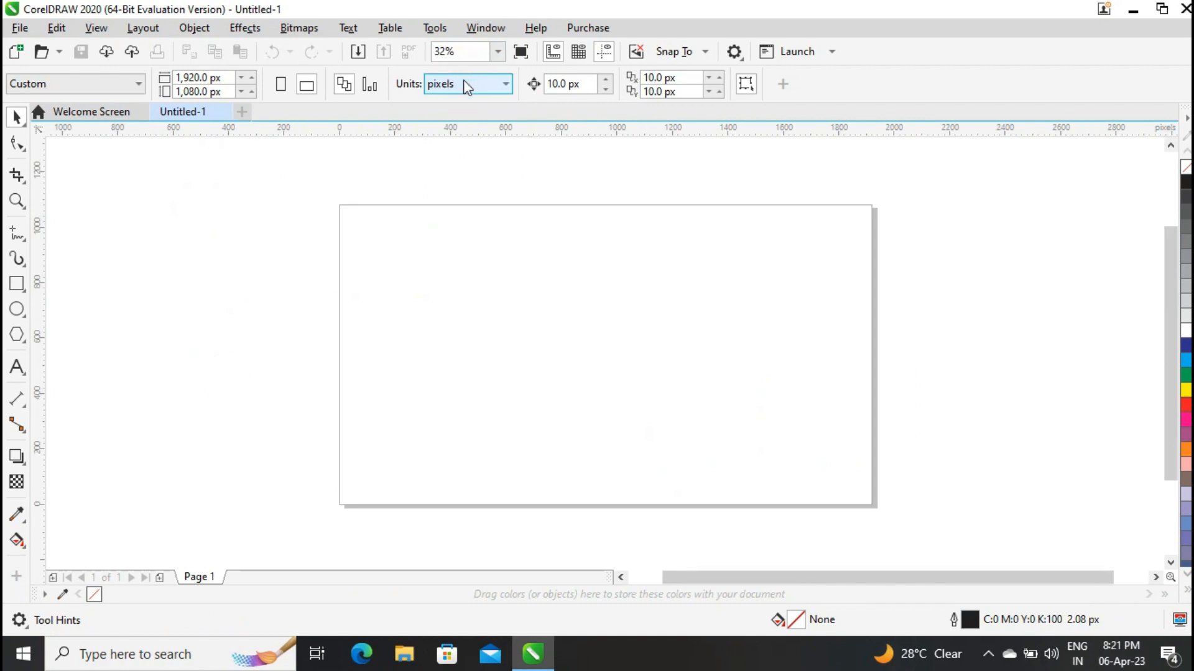
{"action": "left_click", "coordinate": [17, 309]}
{"action": "left_click_drag", "start_coordinate": [510, 323], "coordinate": [571, 373]}
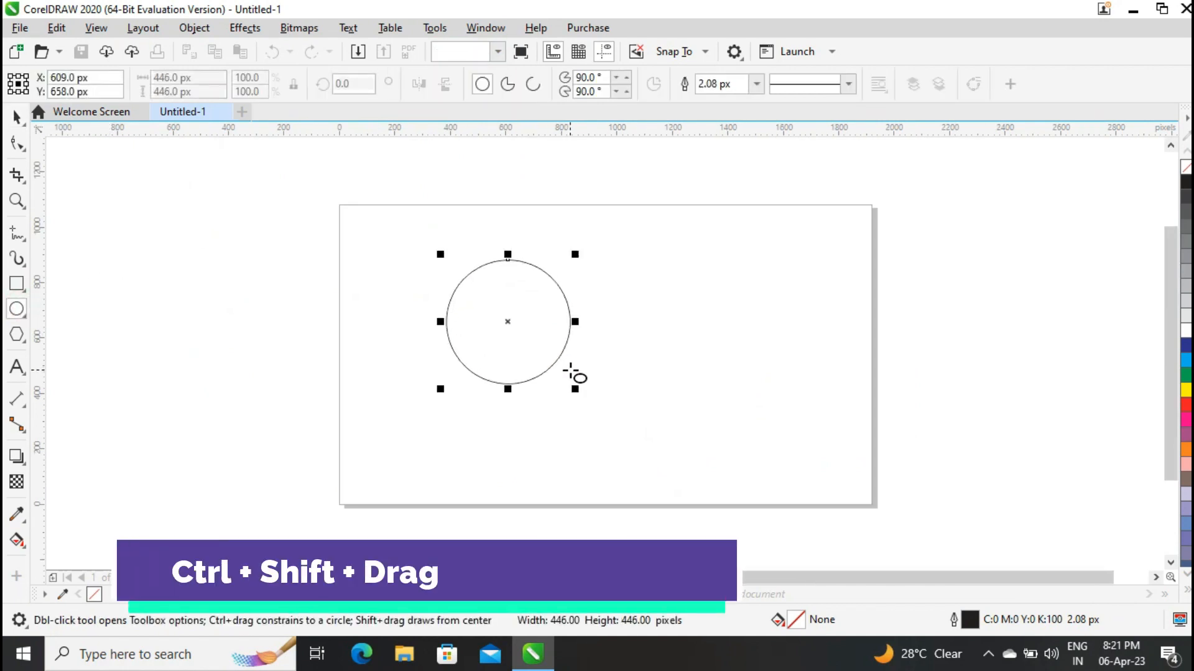
Move the circle's rotation centre to its bottom edge and repeat rotated copies around it every 45° to form an eight-circle flower.
{"action": "left_click", "coordinate": [17, 116]}
{"action": "left_click", "coordinate": [508, 327]}
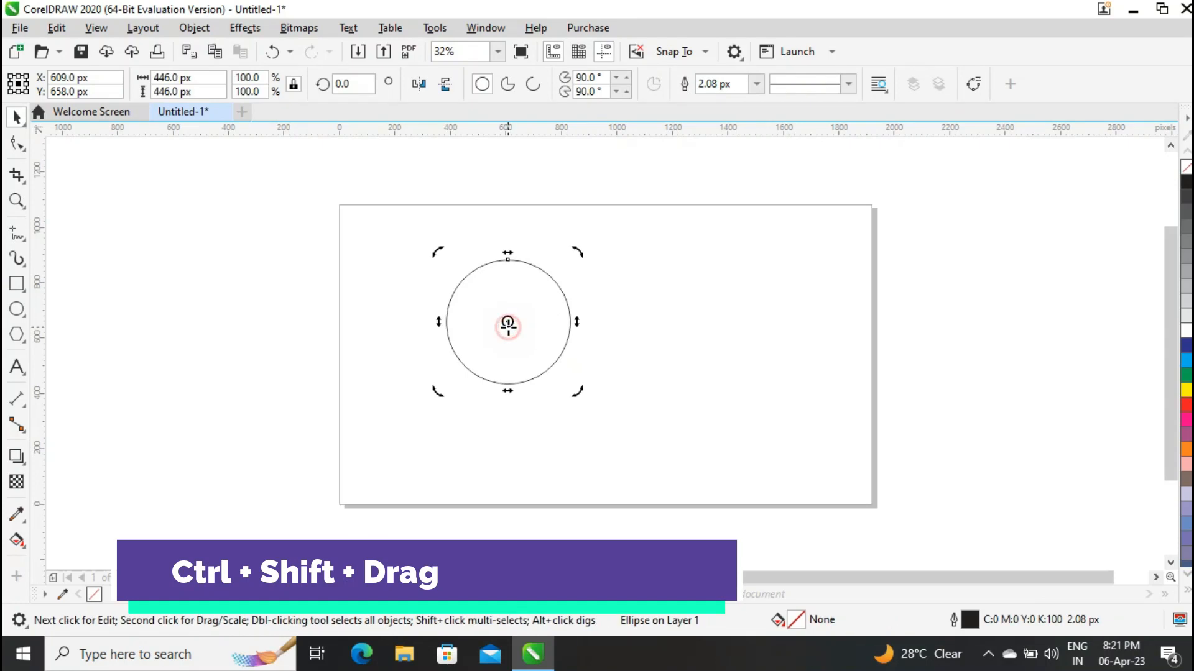
{"action": "left_click_drag", "start_coordinate": [508, 383], "coordinate": [508, 385]}
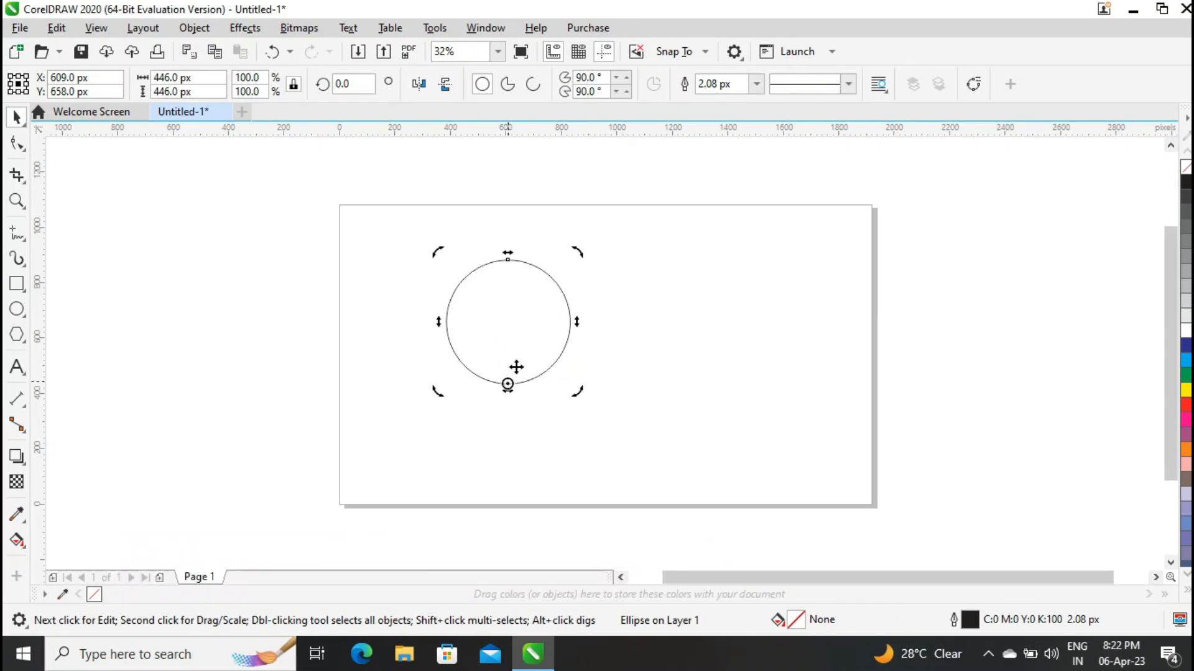
{"action": "left_click_drag", "start_coordinate": [580, 249], "coordinate": [652, 324]}
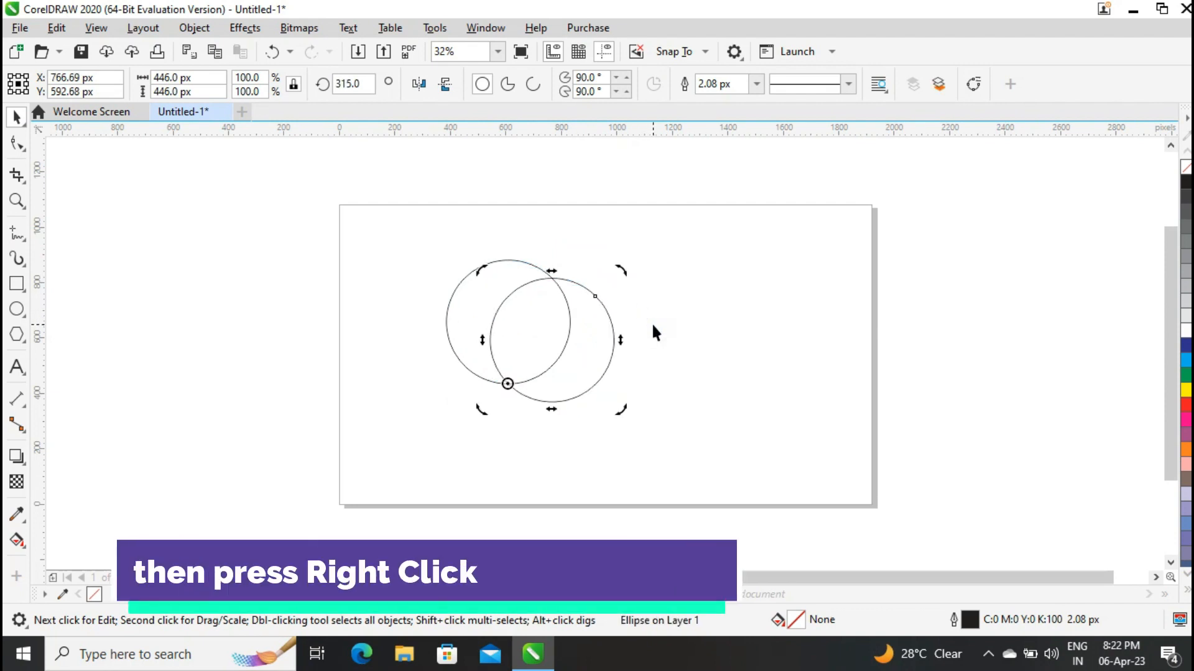
{"action": "key", "text": "ctrl+r"}
{"action": "key", "text": "ctrl+r"}
{"action": "key", "text": "ctrl+r"}
{"action": "key", "text": "ctrl+r"}
{"action": "key", "text": "ctrl+r"}
{"action": "key", "text": "ctrl+r"}
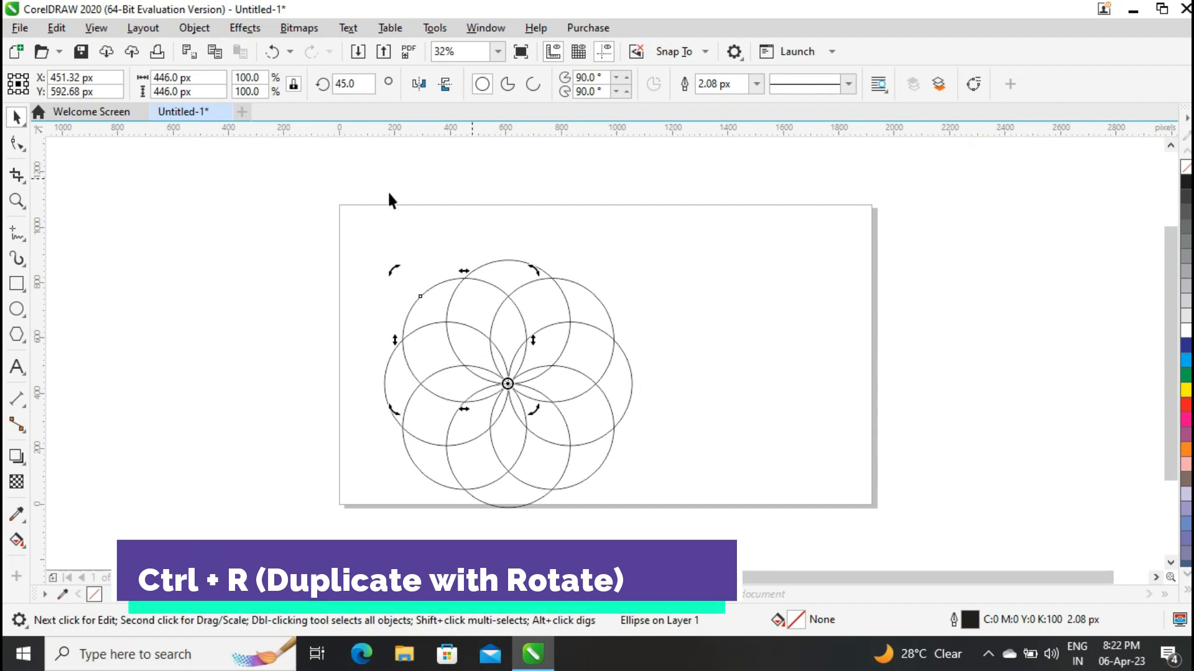
Duplicate all eight circles of the flower and place the copy to the right of the original.
{"action": "left_click_drag", "start_coordinate": [324, 227], "coordinate": [687, 525]}
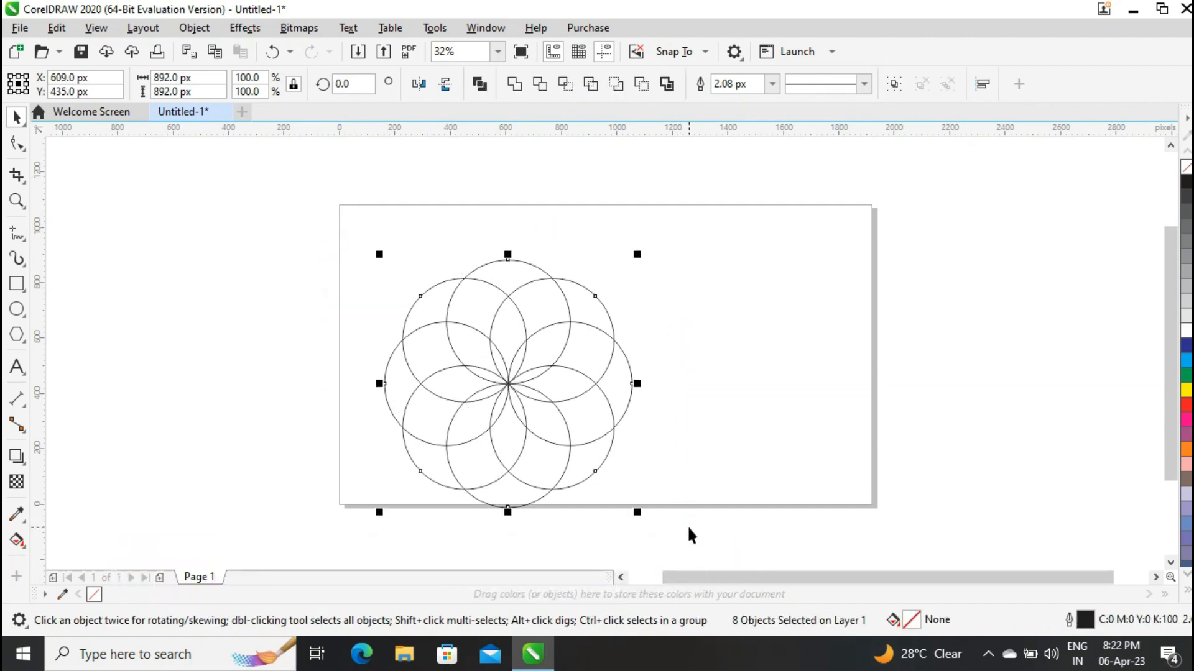
{"action": "left_click_drag", "start_coordinate": [507, 389], "coordinate": [778, 398]}
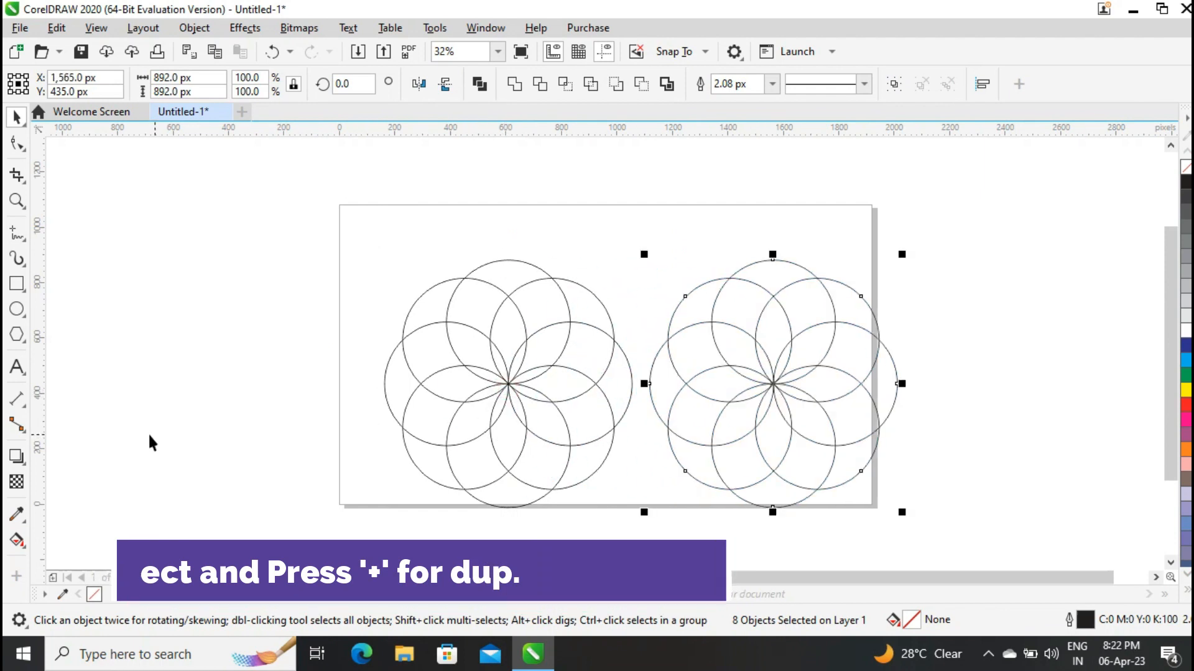
Smart Fill the eight outermost segments of the left flower with the blue-grey fill and 2.08 px black outline.
{"action": "left_click", "coordinate": [23, 545]}
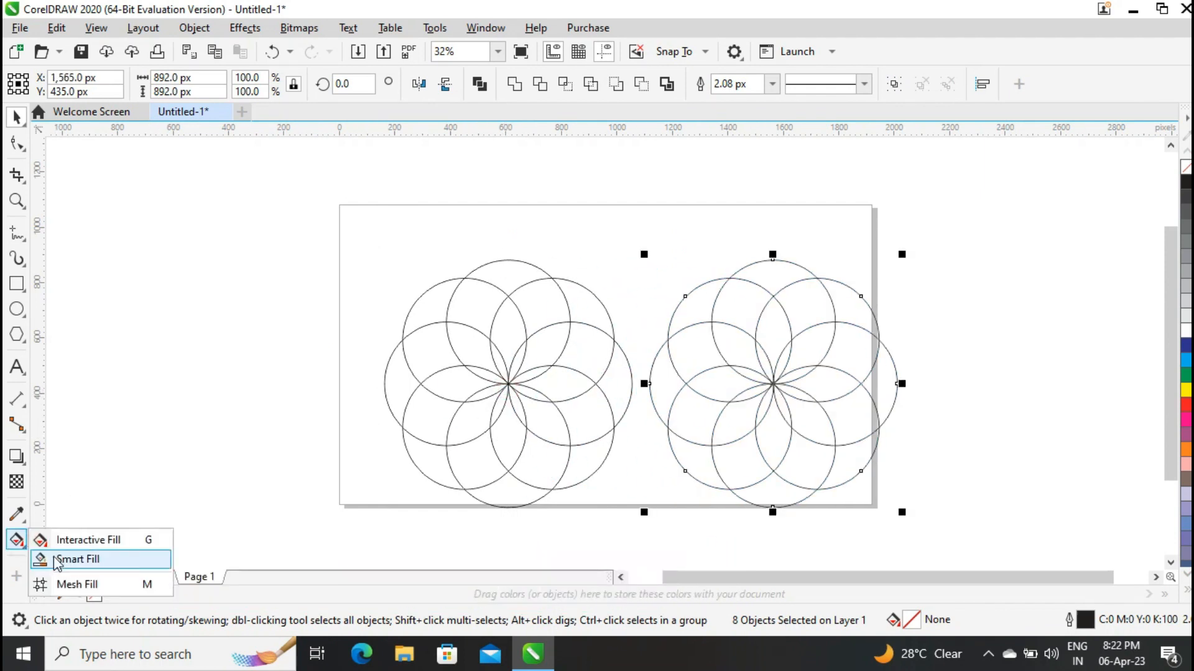
{"action": "left_click", "coordinate": [81, 558]}
{"action": "left_click", "coordinate": [427, 301]}
{"action": "left_click", "coordinate": [508, 275]}
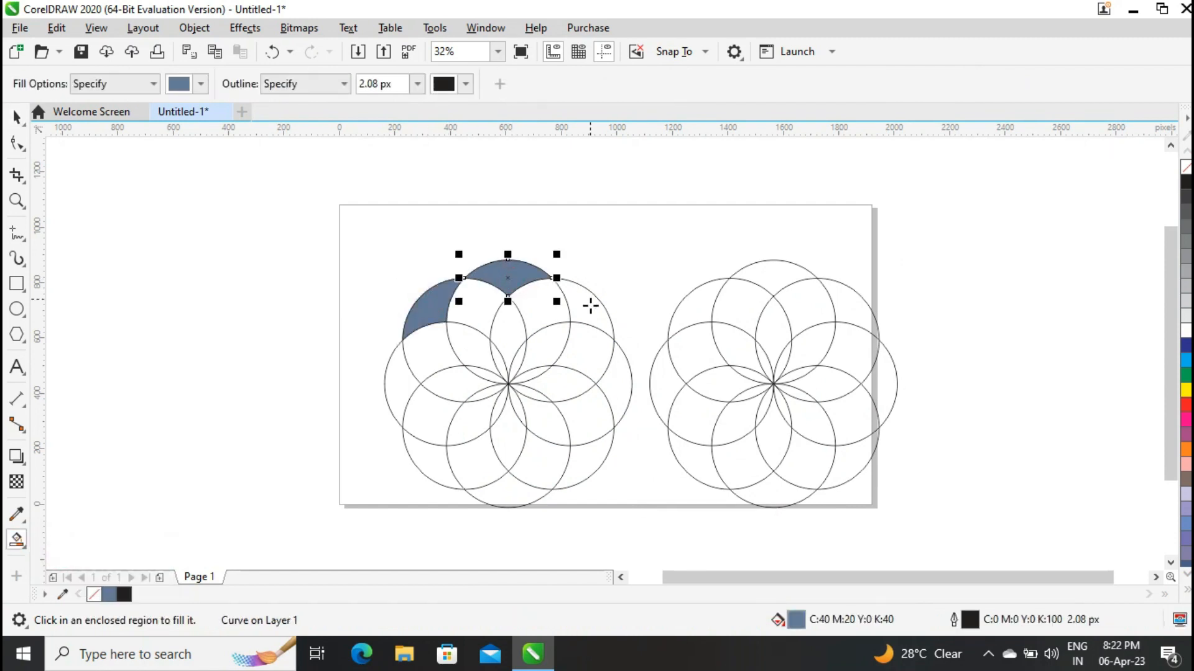
{"action": "left_click", "coordinate": [591, 302]}
{"action": "left_click", "coordinate": [619, 401]}
{"action": "left_click", "coordinate": [581, 472]}
{"action": "left_click", "coordinate": [510, 490]}
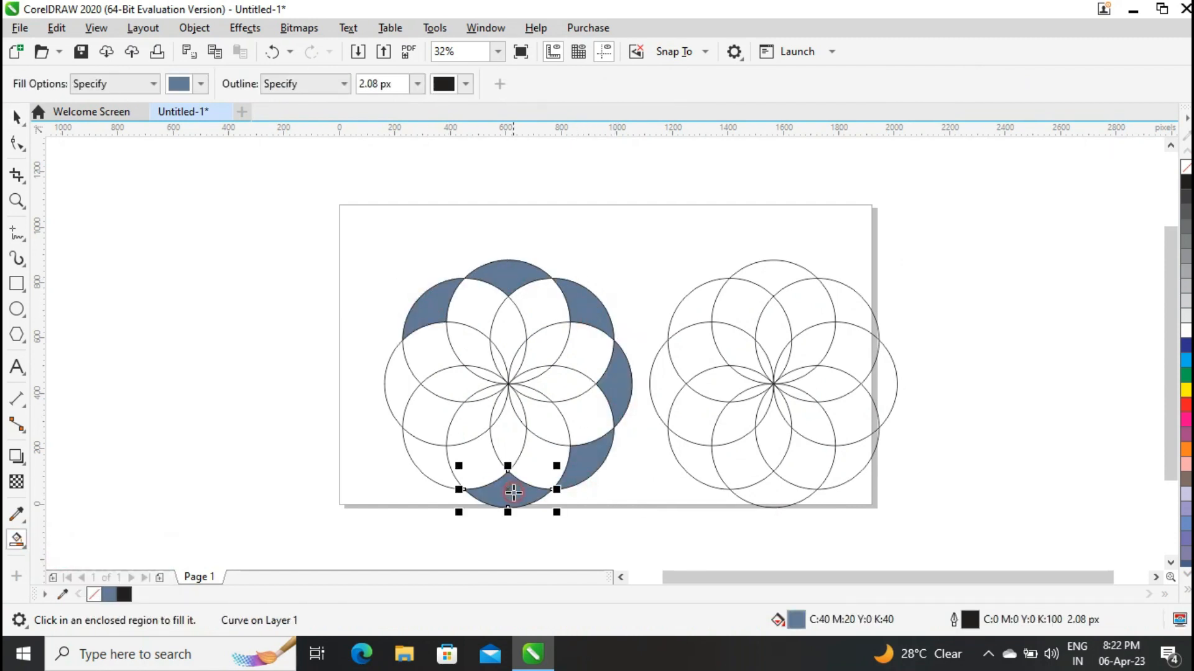
{"action": "left_click", "coordinate": [432, 468]}
{"action": "left_click", "coordinate": [399, 385]}
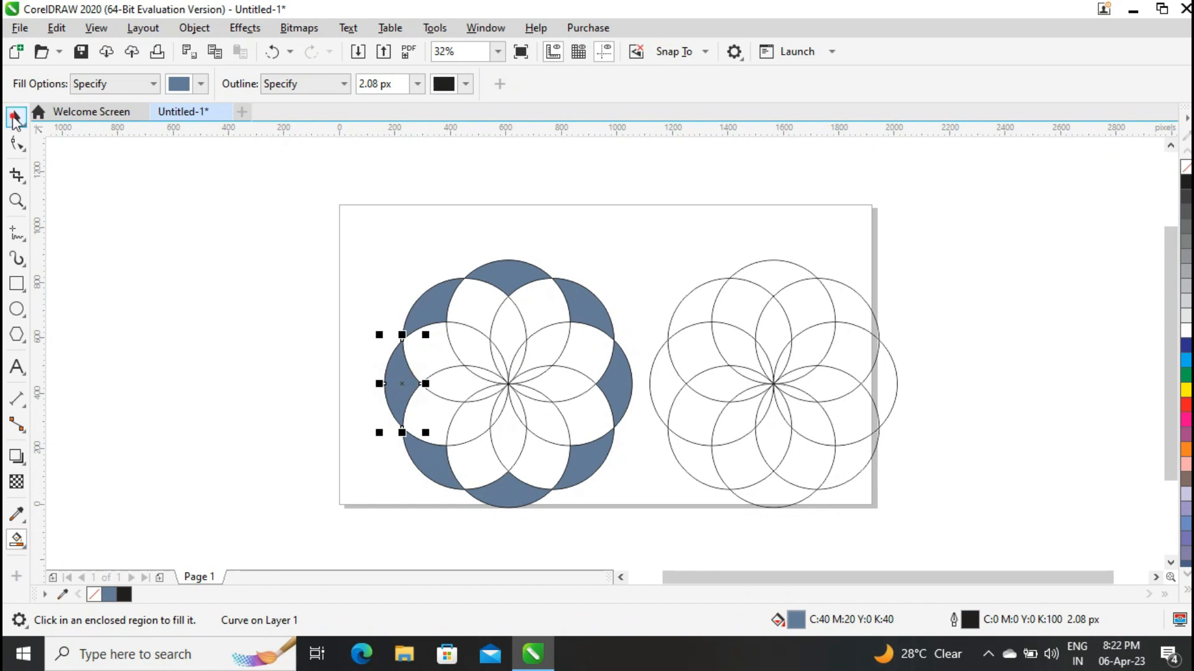
Recolour the left flower's outer segments clockwise from the leftmost one: red, yellow, green and dark blue.
{"action": "key", "text": "space"}
{"action": "left_click", "coordinate": [1186, 404]}
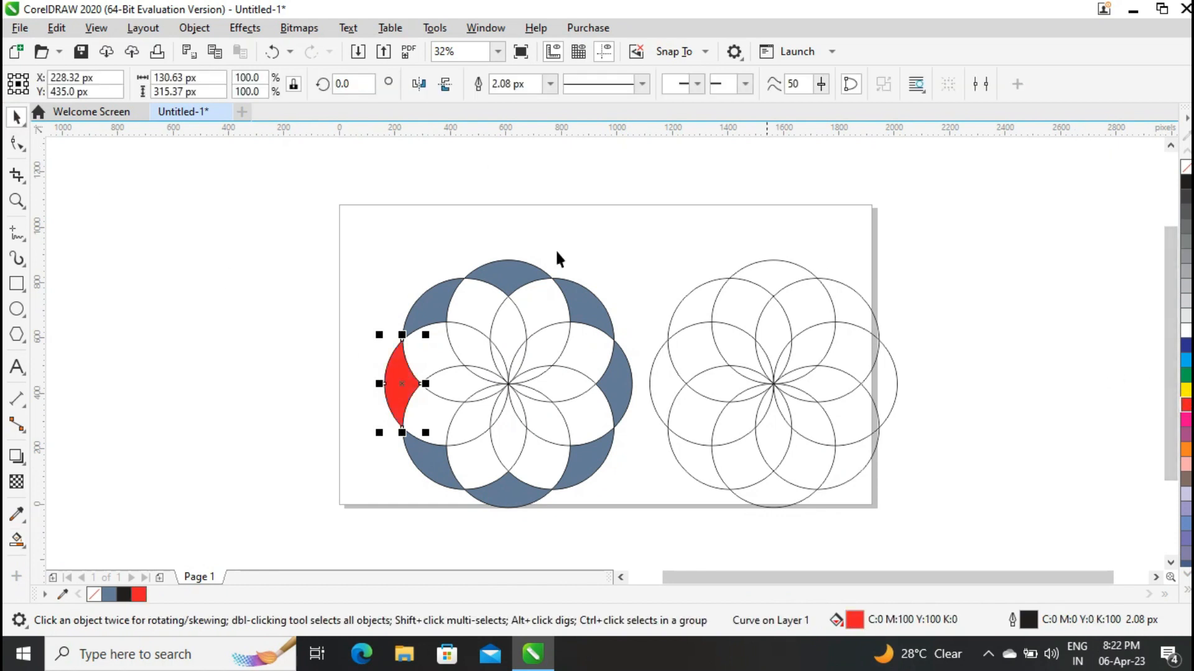
{"action": "left_click", "coordinate": [439, 298]}
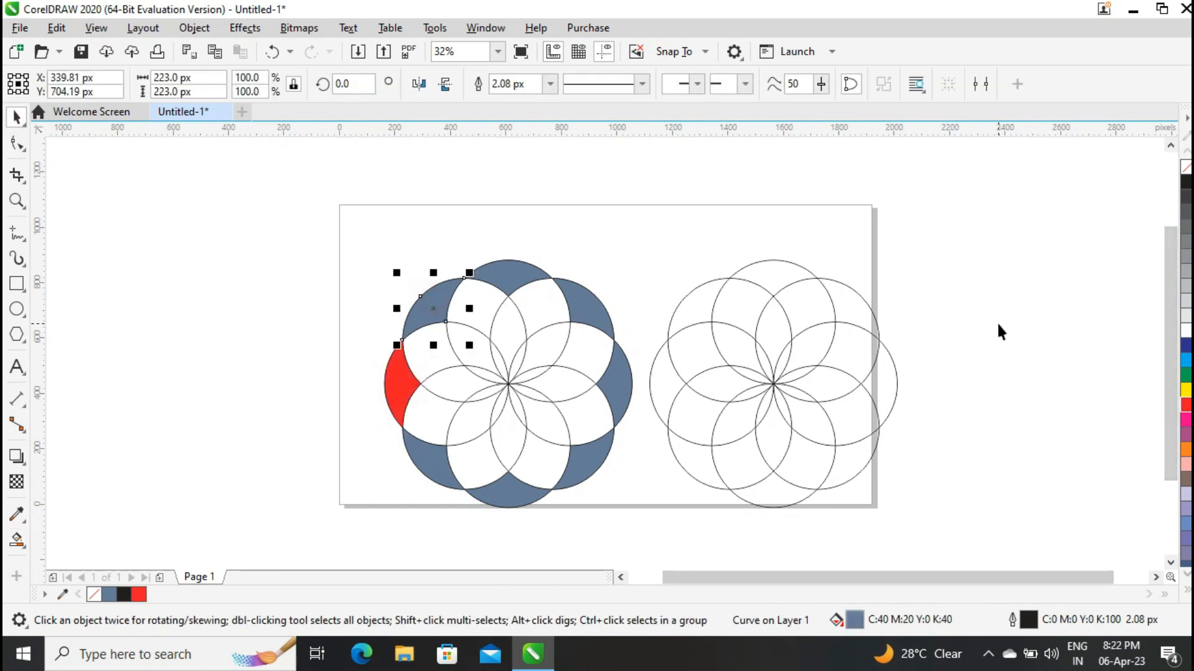
{"action": "left_click", "coordinate": [1185, 390]}
{"action": "left_click", "coordinate": [524, 287]}
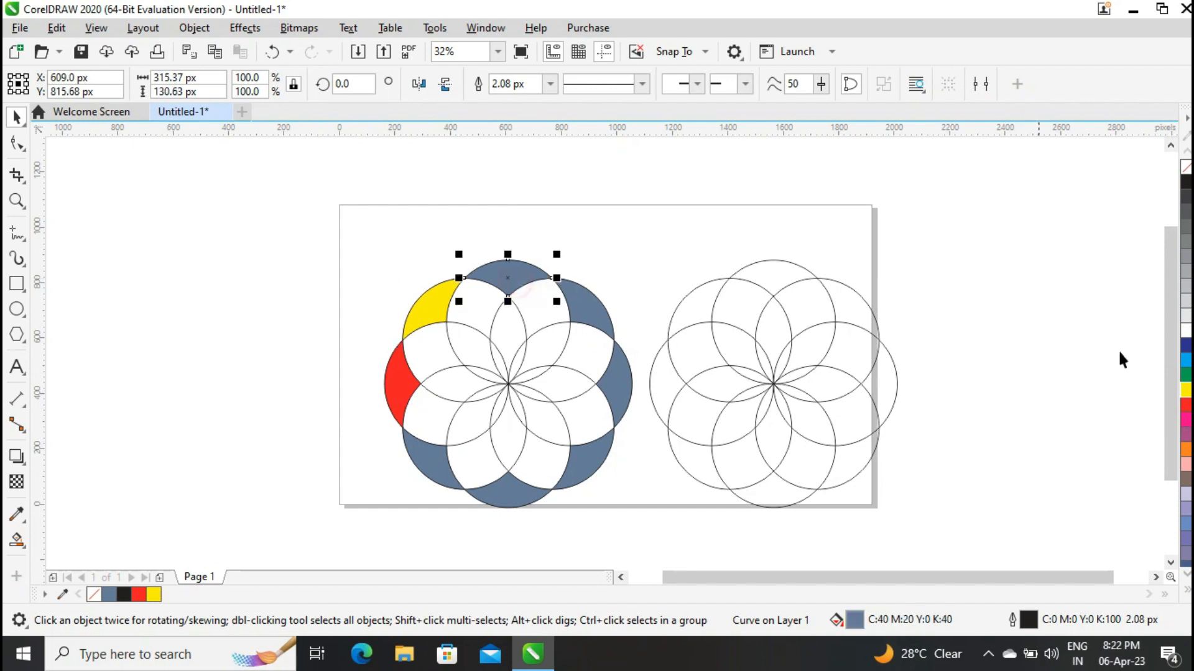
{"action": "left_click", "coordinate": [1186, 375]}
{"action": "left_click", "coordinate": [587, 301]}
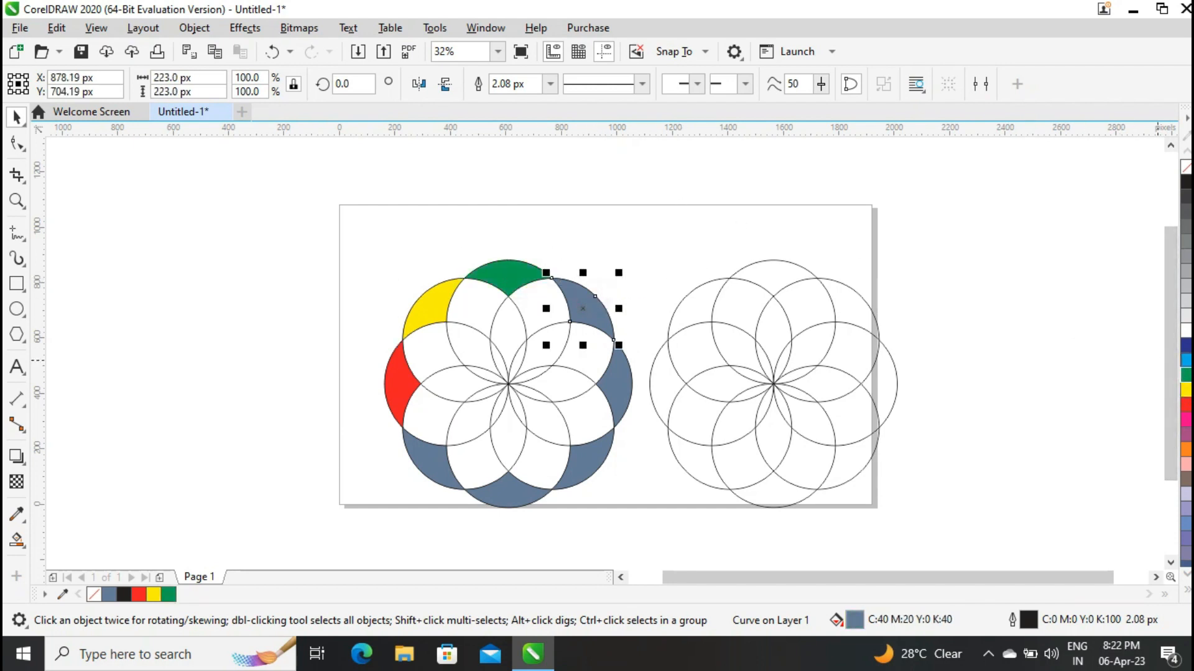
{"action": "left_click", "coordinate": [1186, 345]}
Colour the left flower's rightmost outer segment amber and its lower-right outer segment orange.
{"action": "left_click", "coordinate": [619, 390]}
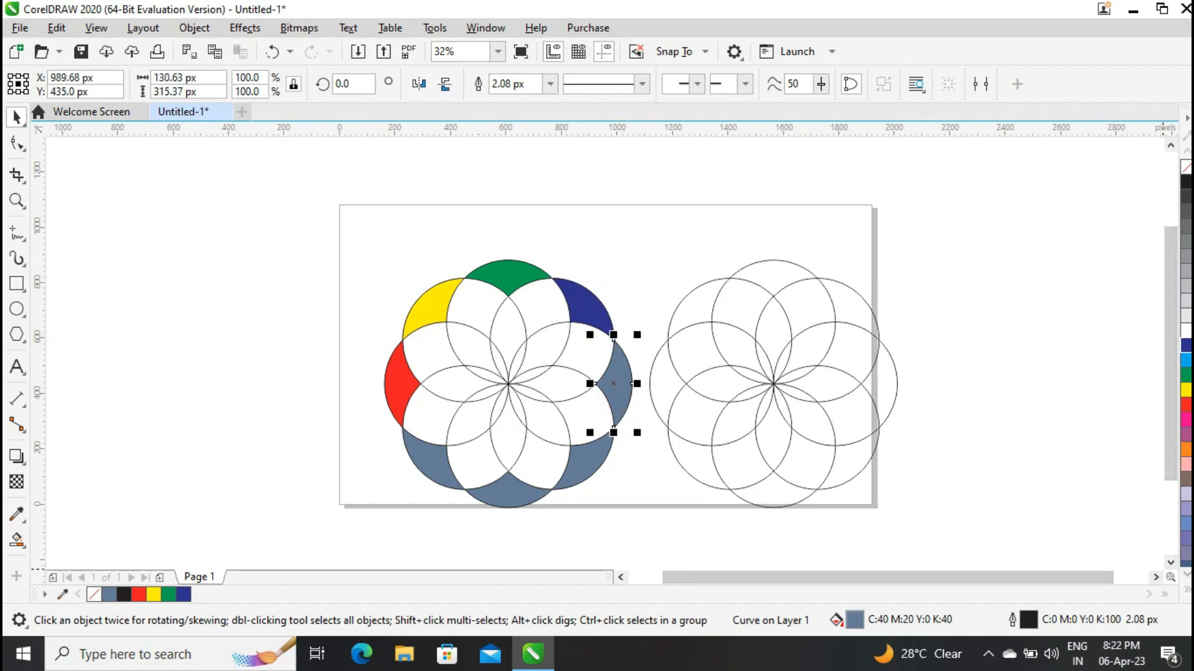
{"action": "left_click", "coordinate": [1187, 575]}
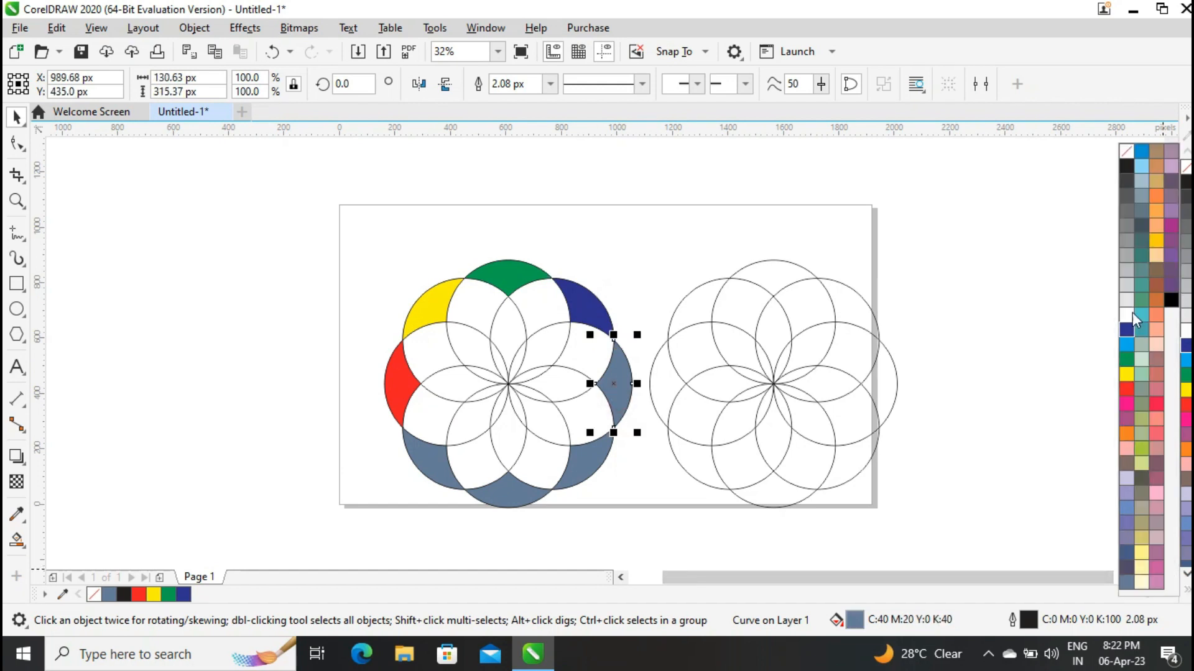
{"action": "left_click", "coordinate": [1160, 240]}
{"action": "left_click", "coordinate": [578, 457]}
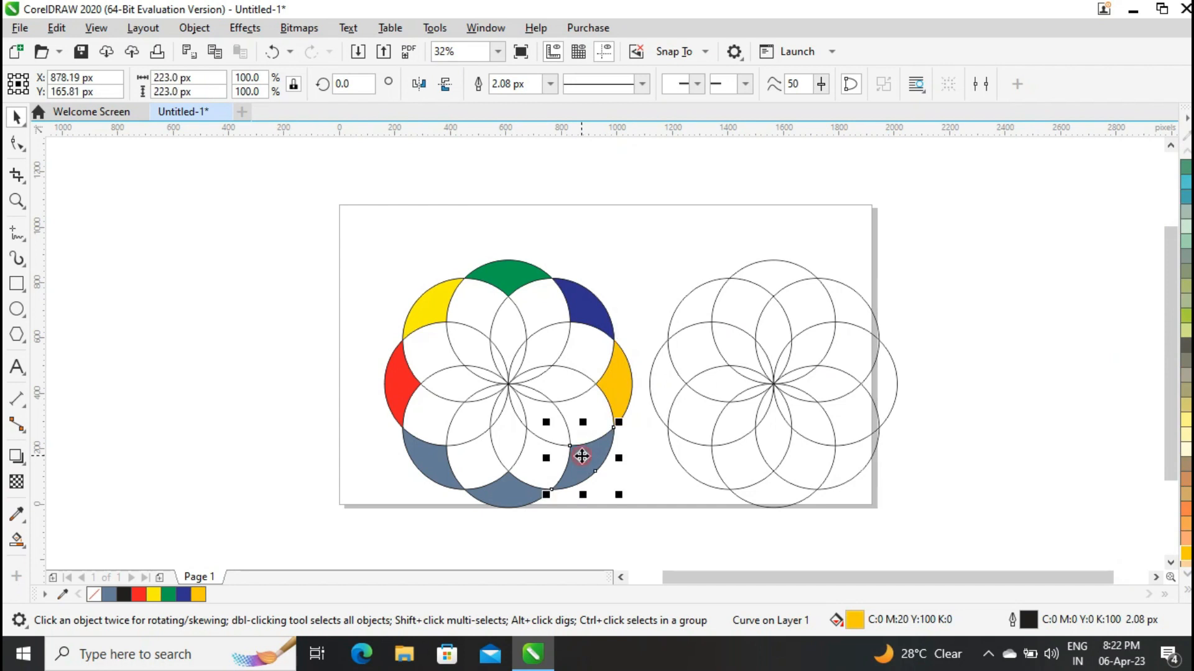
{"action": "left_click", "coordinate": [1187, 595]}
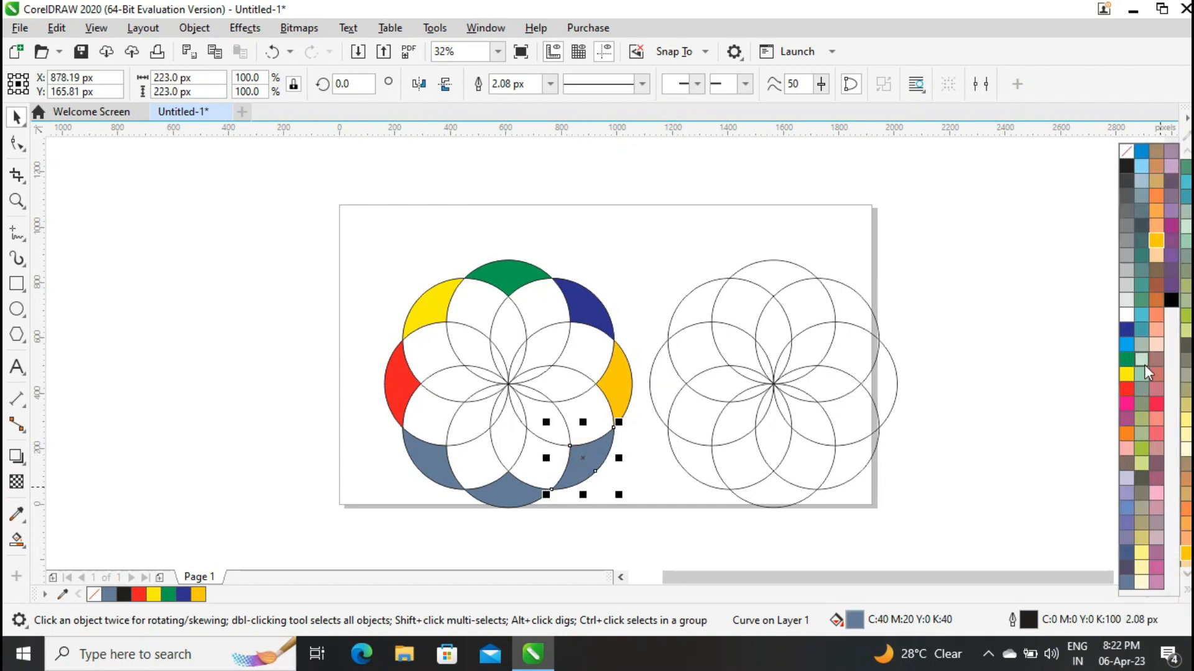
{"action": "left_click", "coordinate": [1127, 443]}
Colour the left flower's bottom outer segment magenta pink and its lower-left outer segment muted purple.
{"action": "left_click", "coordinate": [521, 493]}
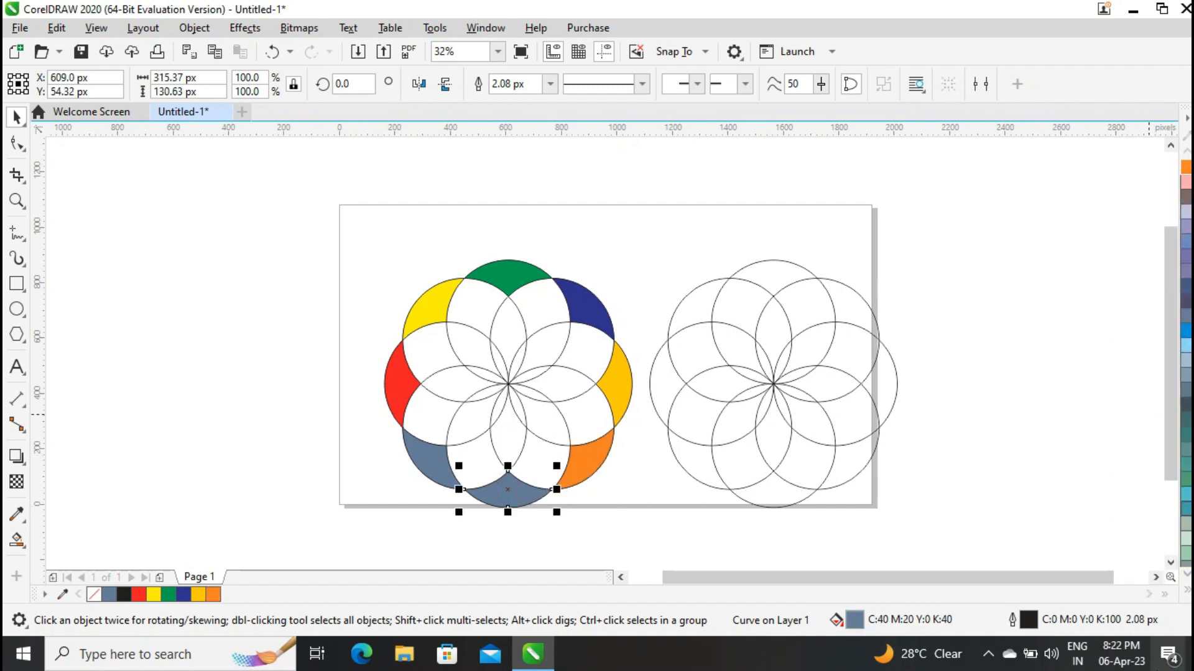
{"action": "left_click", "coordinate": [1188, 592]}
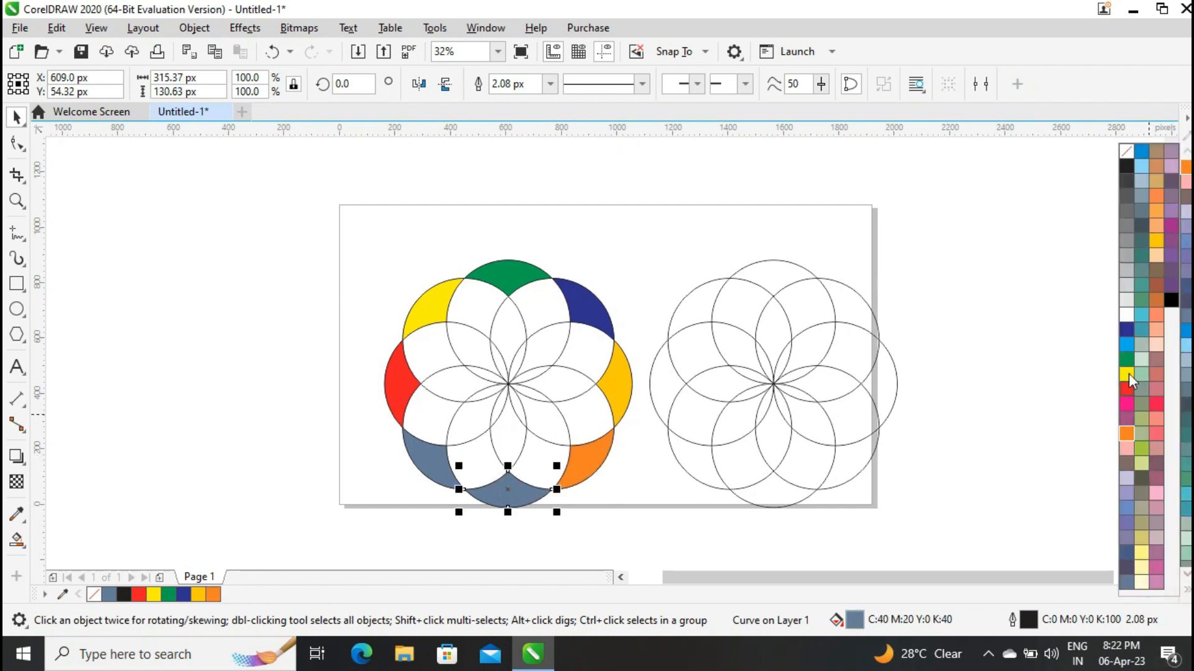
{"action": "left_click", "coordinate": [1126, 405]}
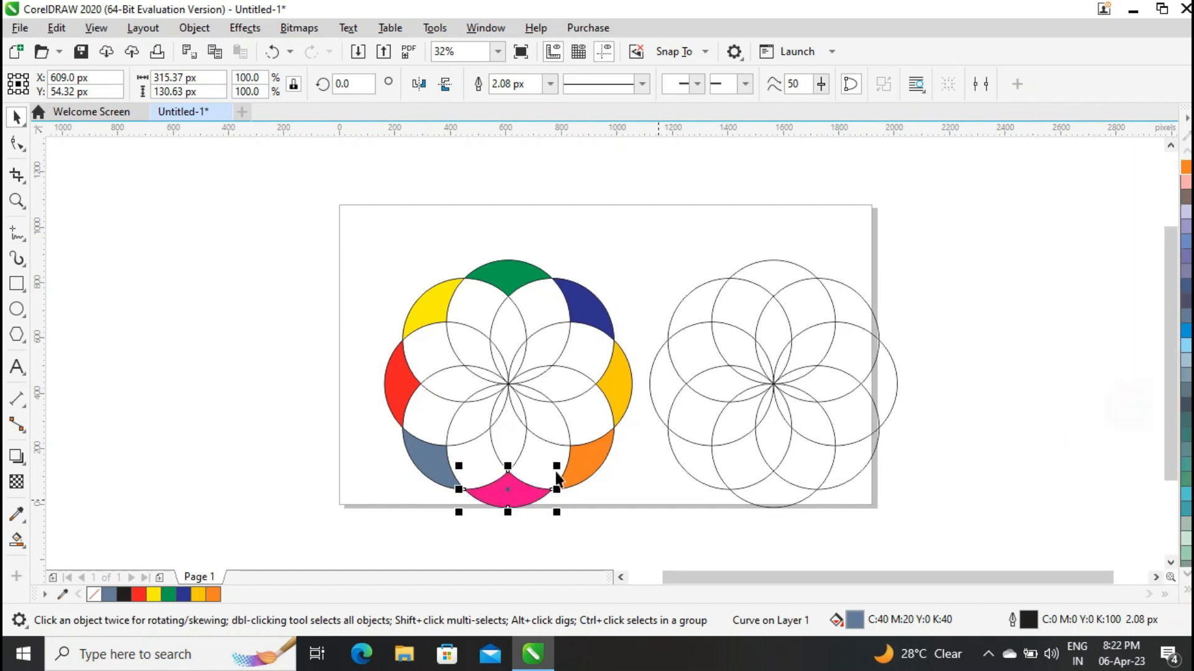
{"action": "left_click", "coordinate": [429, 465]}
{"action": "left_click", "coordinate": [1186, 592]}
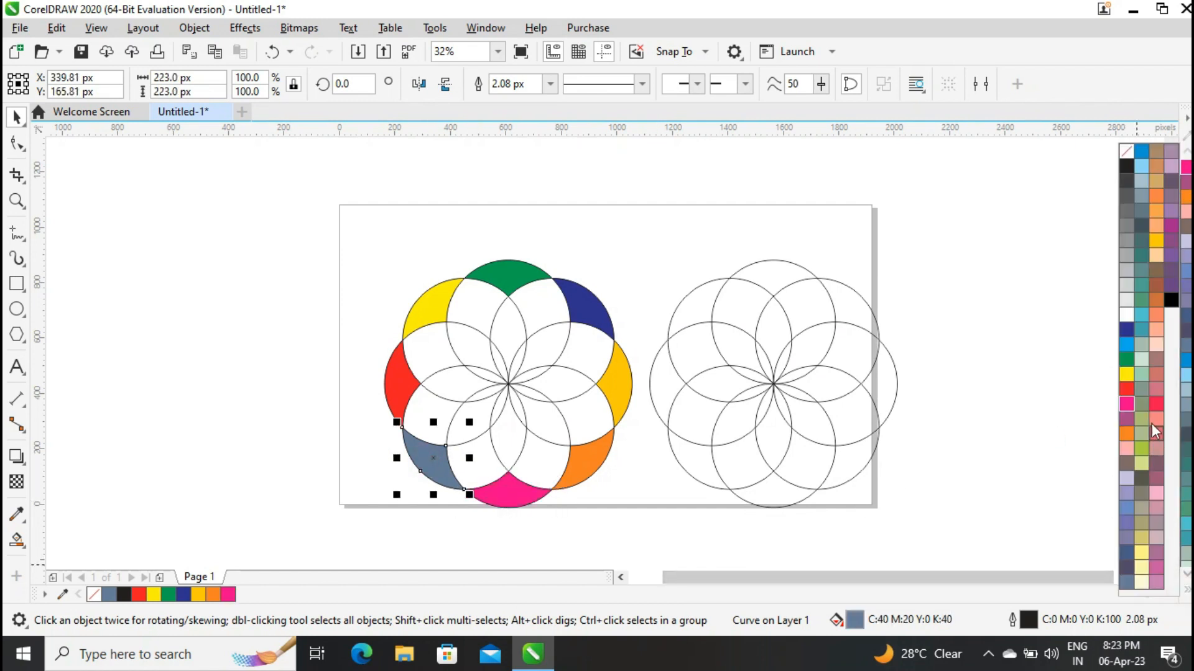
{"action": "left_click", "coordinate": [1124, 421]}
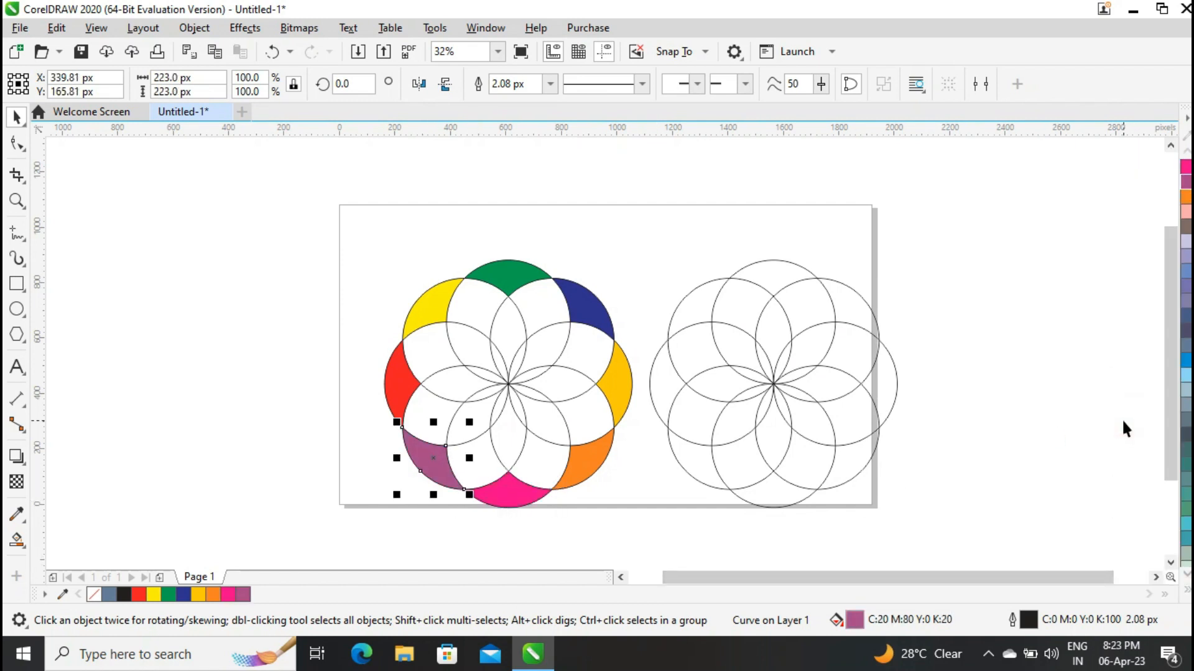
{"action": "left_click", "coordinate": [252, 386]}
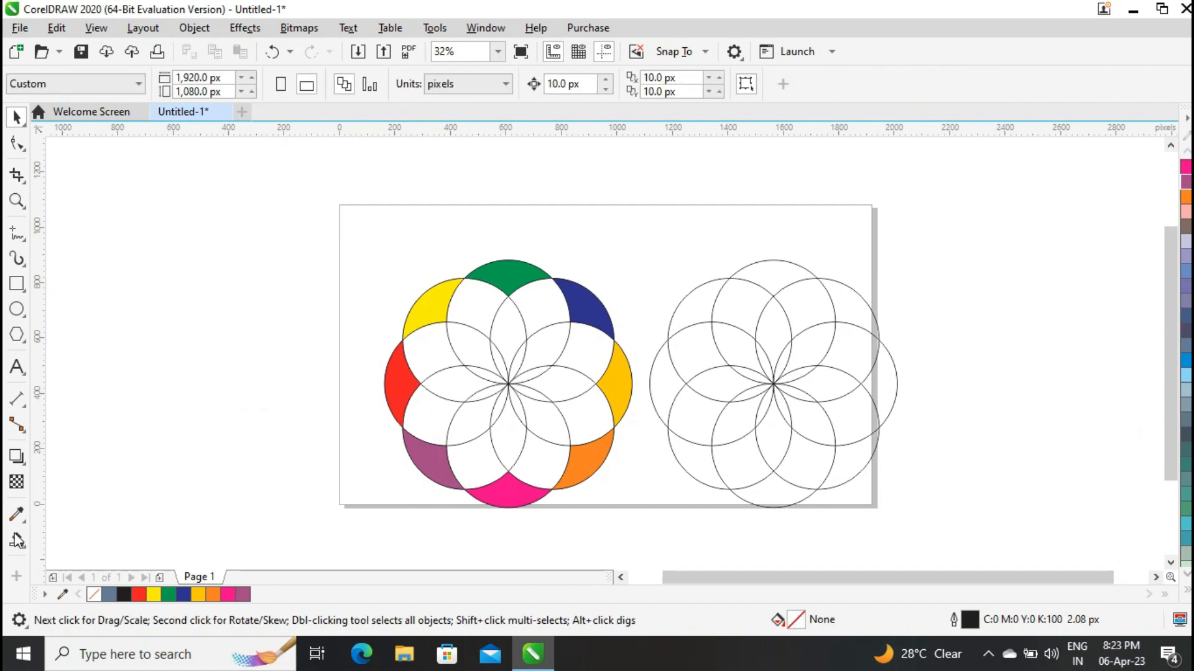
Smart Fill the eight second-ring segments of the left flower, just inside the coloured outer ones, with blue-grey.
{"action": "left_click", "coordinate": [28, 552]}
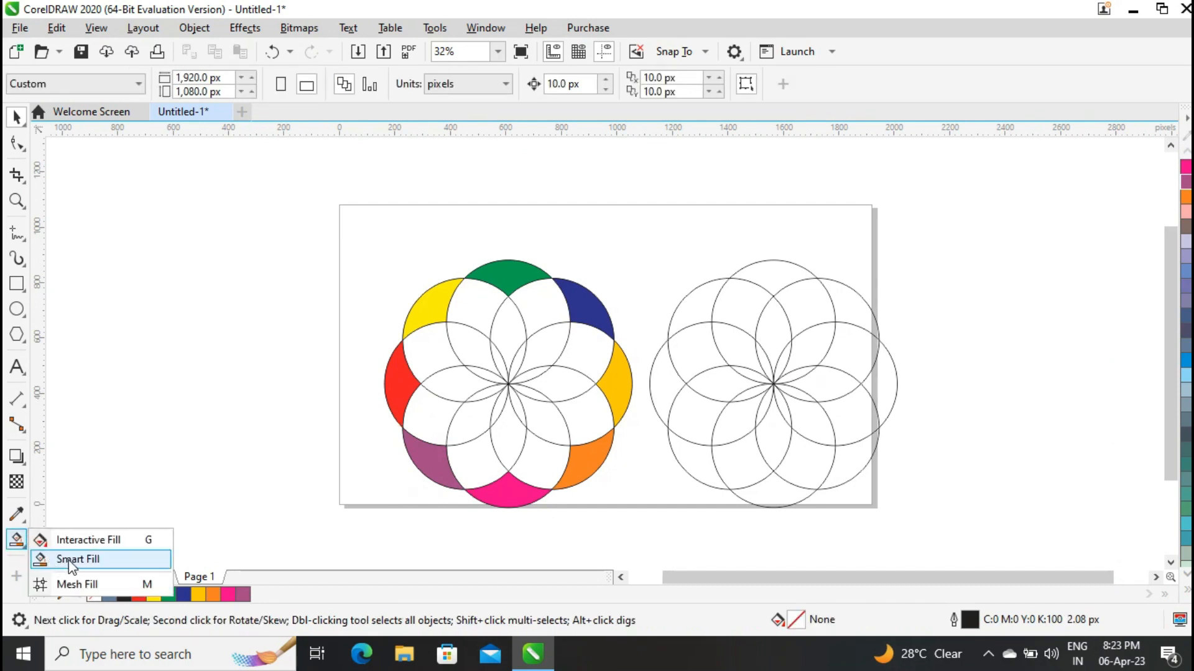
{"action": "left_click", "coordinate": [58, 560]}
{"action": "left_click", "coordinate": [422, 355]}
{"action": "left_click", "coordinate": [484, 307]}
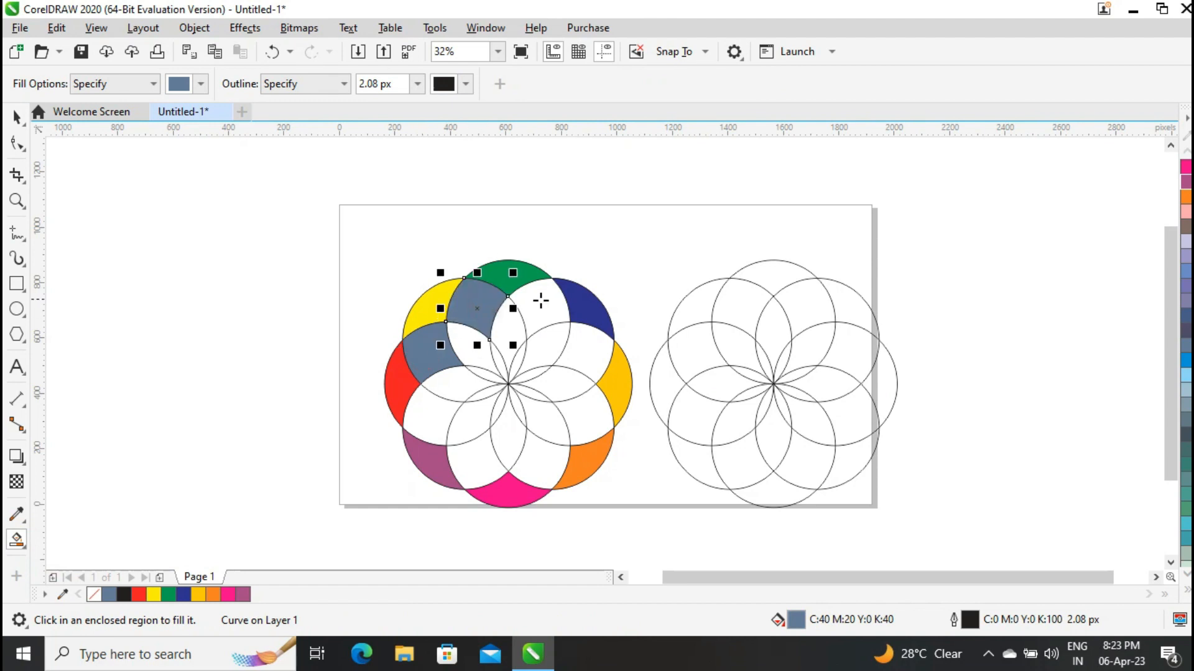
{"action": "left_click", "coordinate": [542, 300]}
{"action": "left_click", "coordinate": [592, 347]}
{"action": "left_click", "coordinate": [583, 409]}
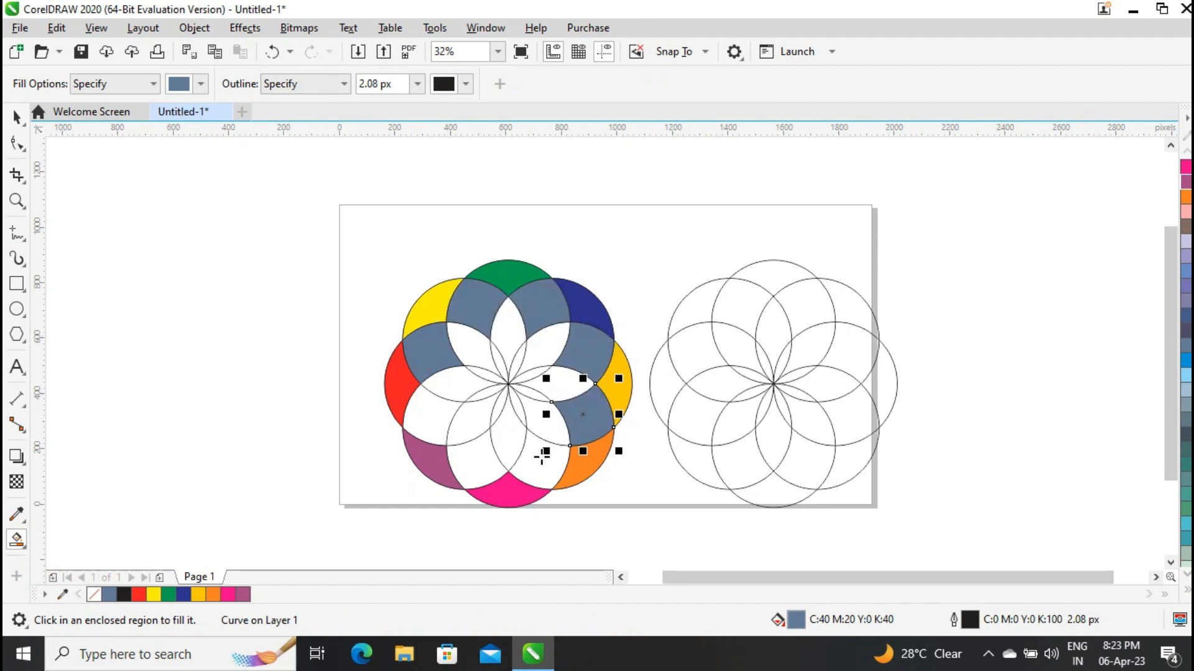
{"action": "left_click", "coordinate": [538, 459]}
{"action": "left_click", "coordinate": [467, 459]}
{"action": "left_click", "coordinate": [422, 415]}
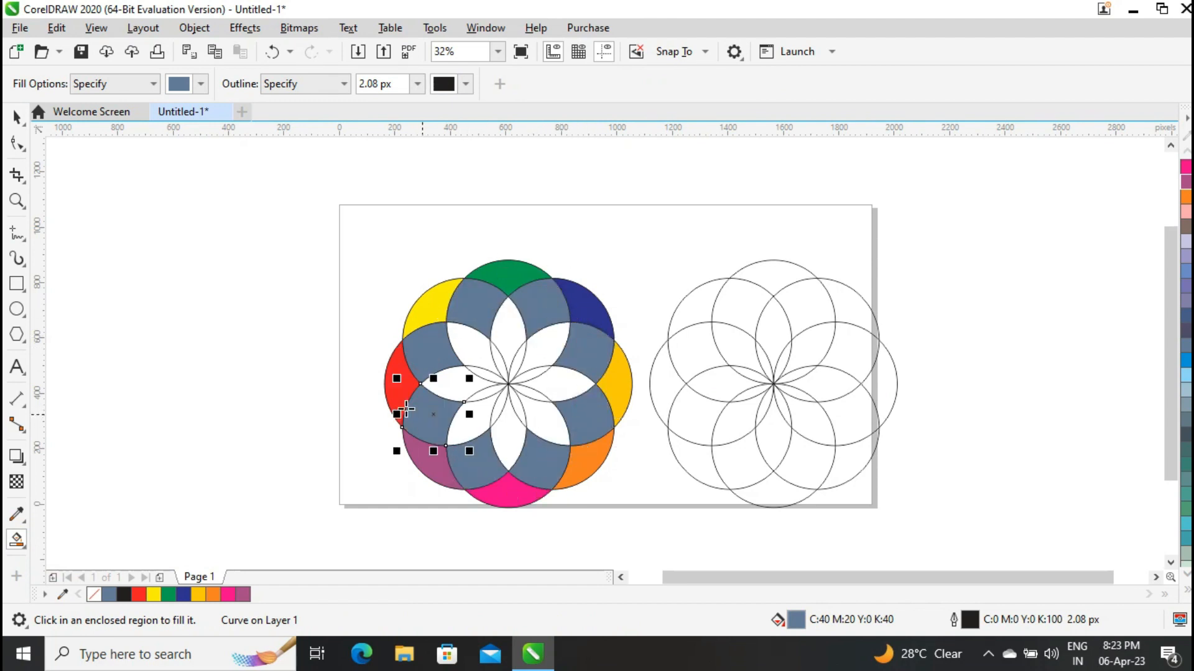
Recolour the left flower's second-ring segments clockwise from the lower one at the right: red, yellow, green and dark blue.
{"action": "left_click", "coordinate": [16, 117]}
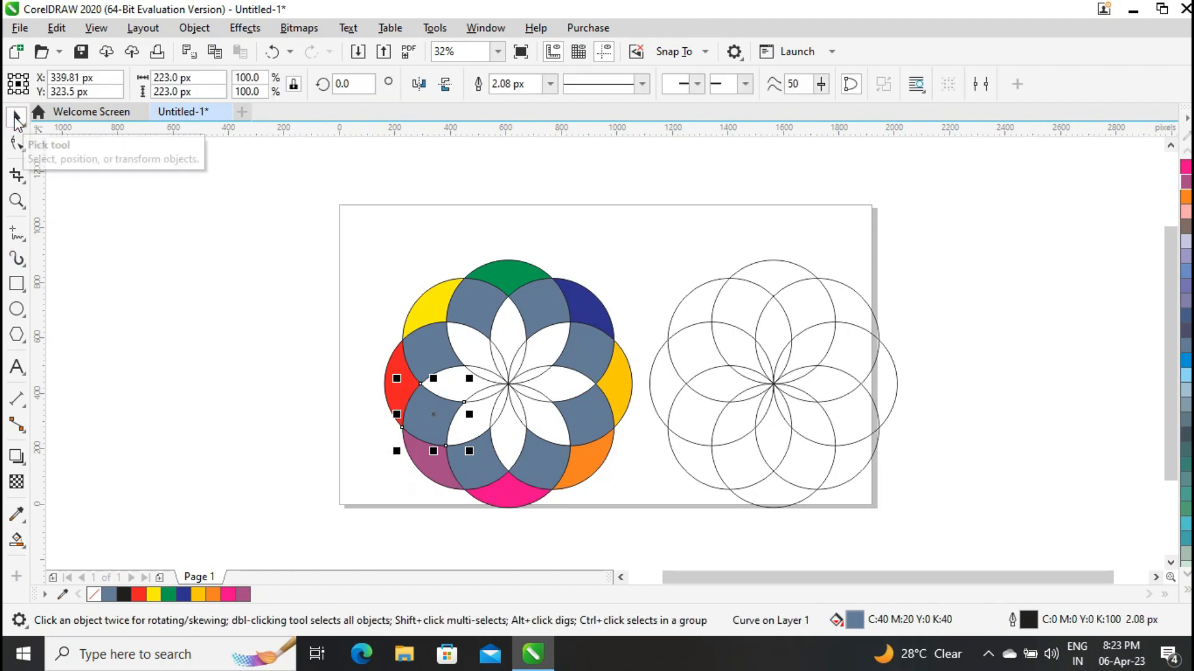
{"action": "left_click", "coordinate": [592, 413]}
{"action": "left_click", "coordinate": [139, 594]}
{"action": "left_click", "coordinate": [550, 472]}
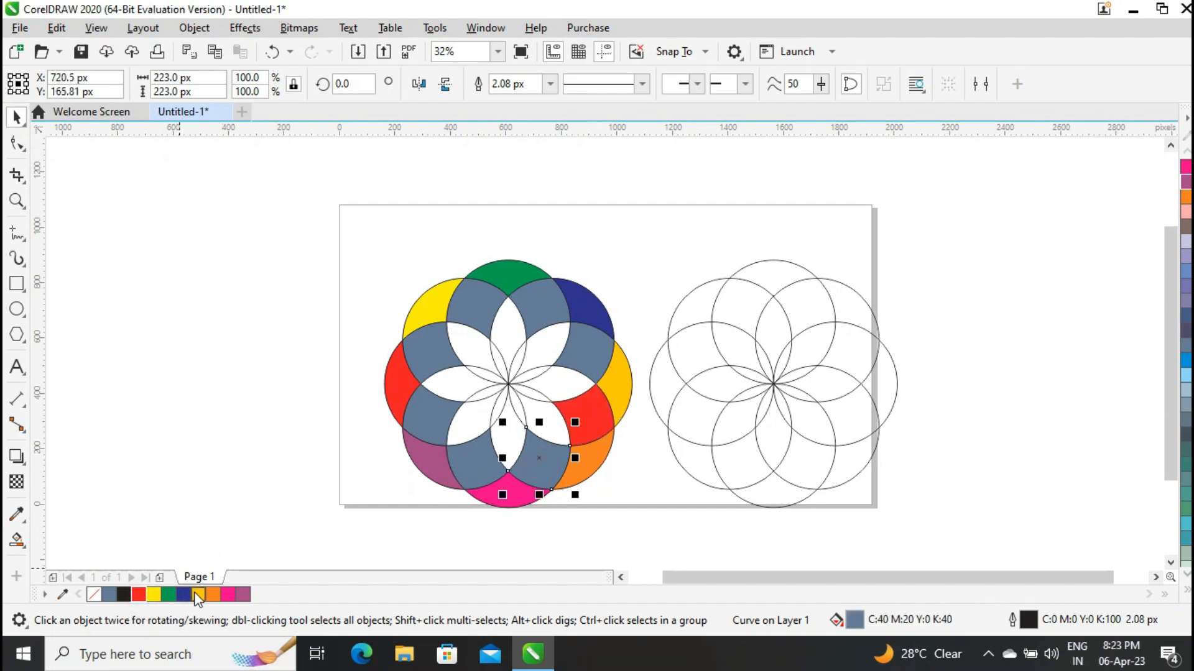
{"action": "left_click", "coordinate": [155, 594]}
{"action": "left_click", "coordinate": [474, 463]}
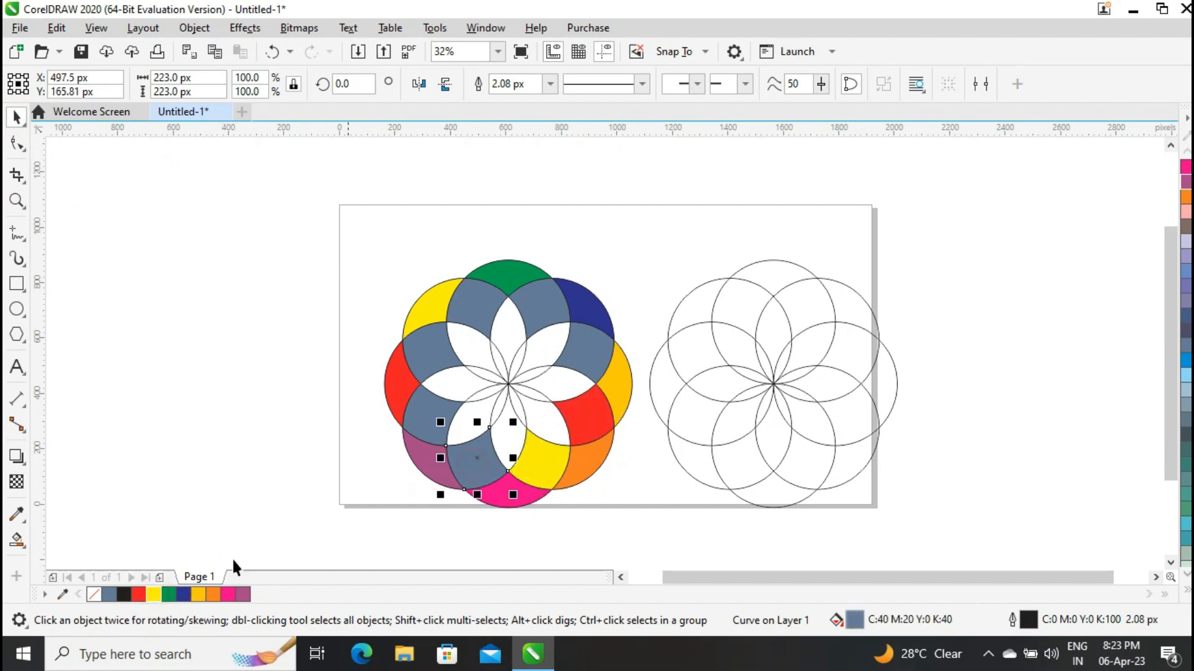
{"action": "left_click", "coordinate": [174, 596]}
{"action": "left_click", "coordinate": [414, 424]}
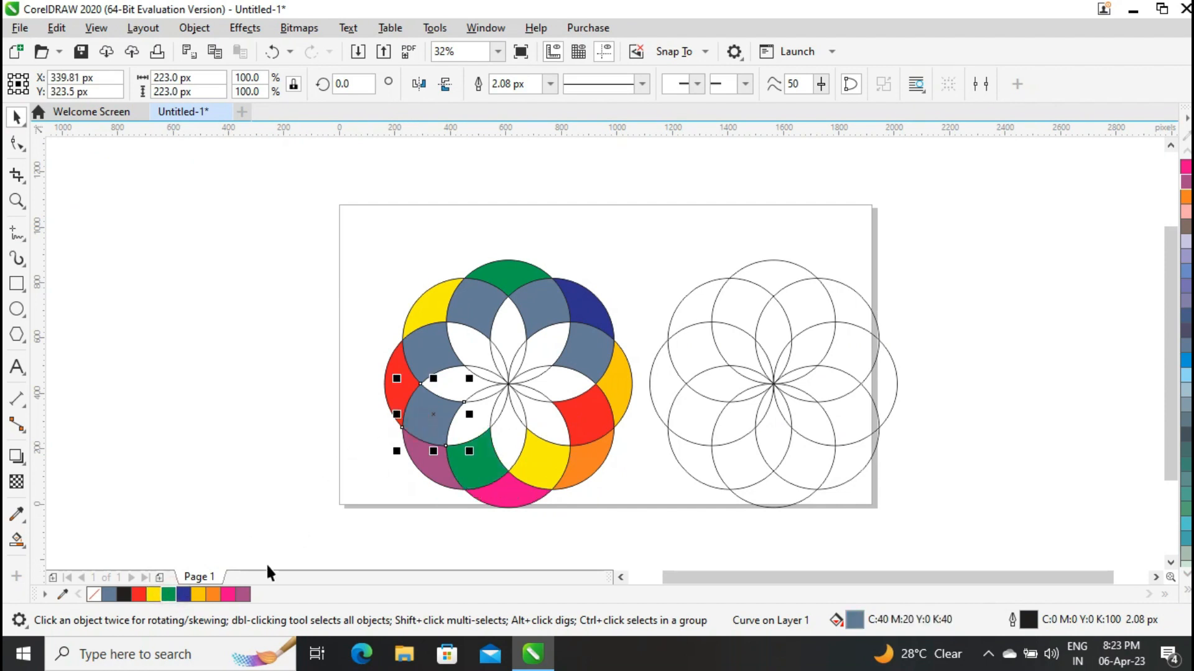
{"action": "left_click", "coordinate": [184, 595]}
{"action": "left_click", "coordinate": [430, 353]}
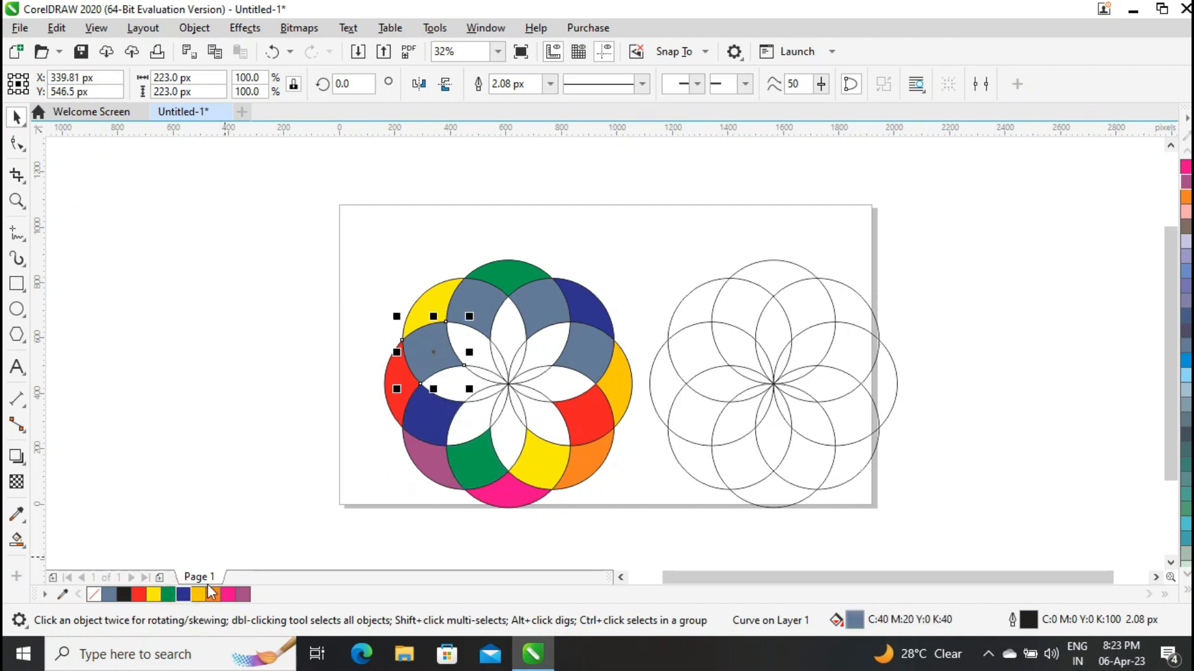
{"action": "left_click", "coordinate": [199, 595]}
{"action": "left_click", "coordinate": [476, 308]}
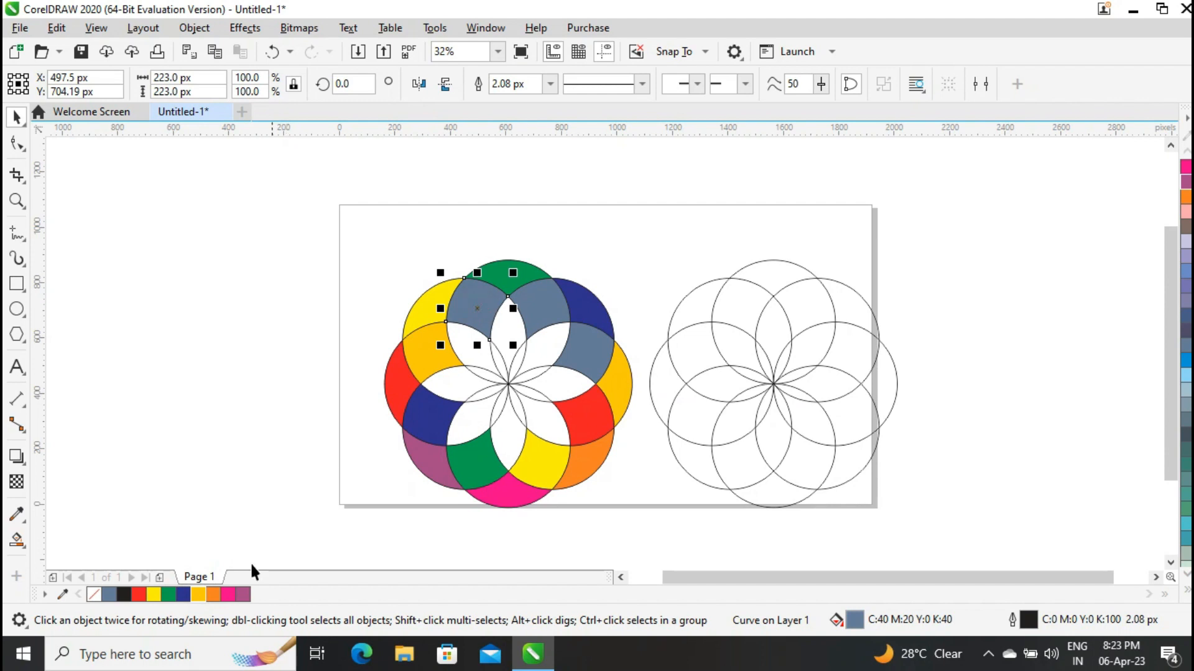
Colour the second-ring segment above the dark blue one magenta pink and the next one clockwise muted purple.
{"action": "left_click", "coordinate": [429, 349]}
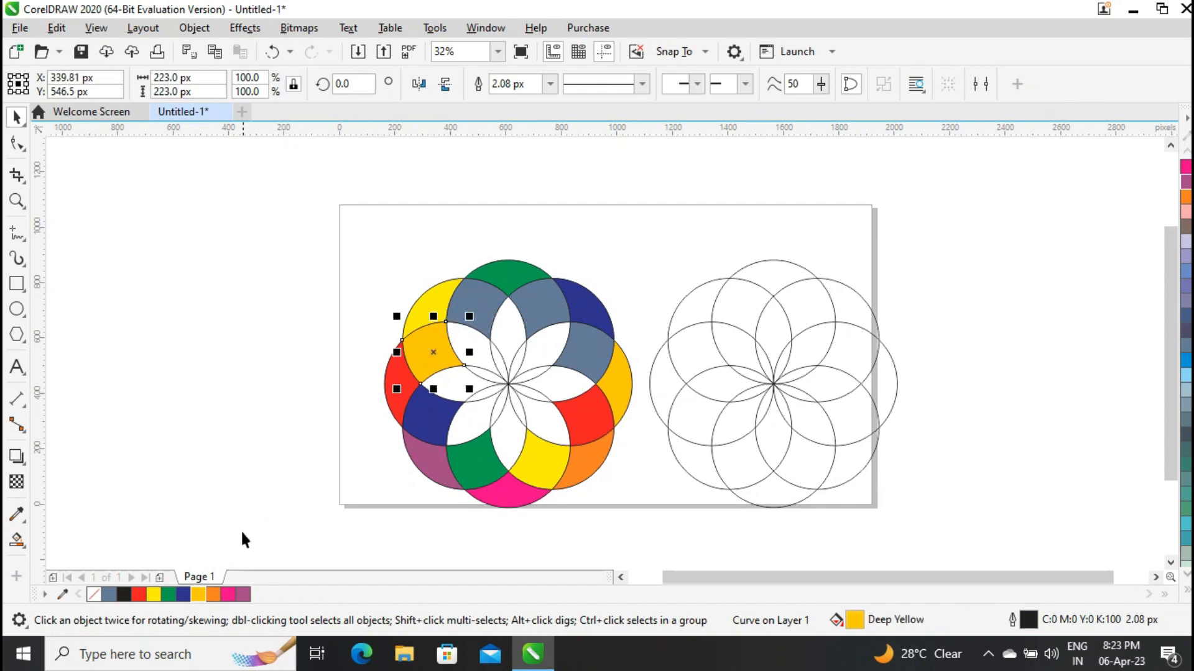
{"action": "left_click", "coordinate": [228, 595]}
{"action": "left_click", "coordinate": [477, 305]}
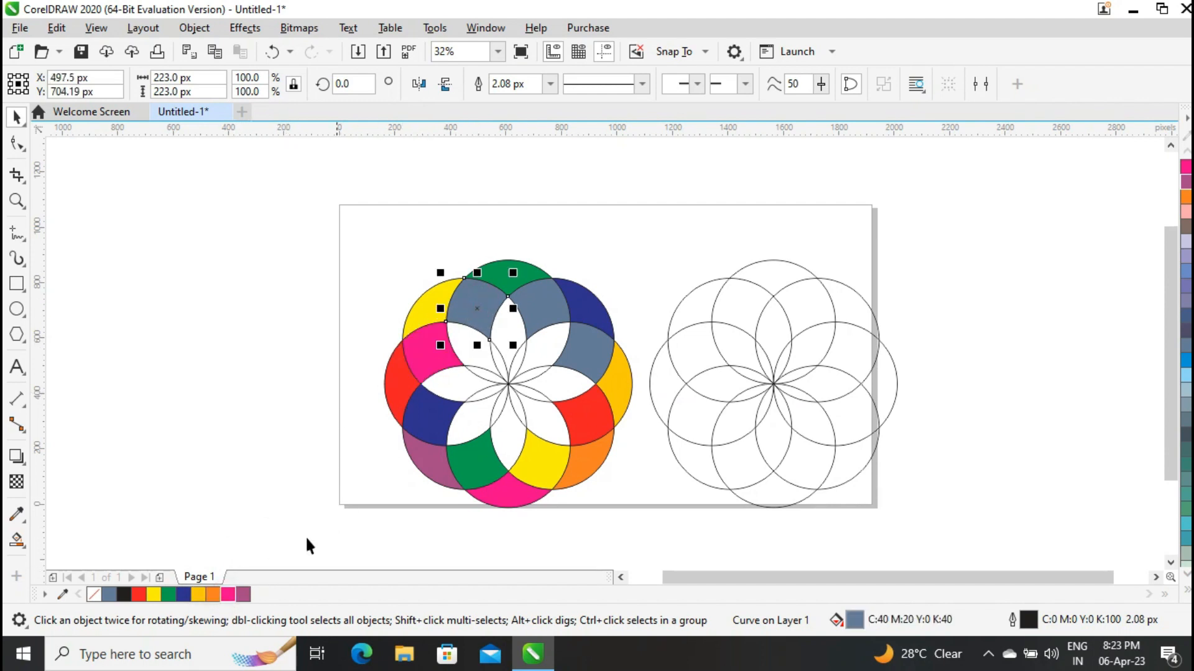
{"action": "left_click", "coordinate": [242, 595]}
Colour the two remaining blue-grey second-ring segments clockwise: amber for the upper one and orange for the lower one.
{"action": "left_click", "coordinate": [562, 298]}
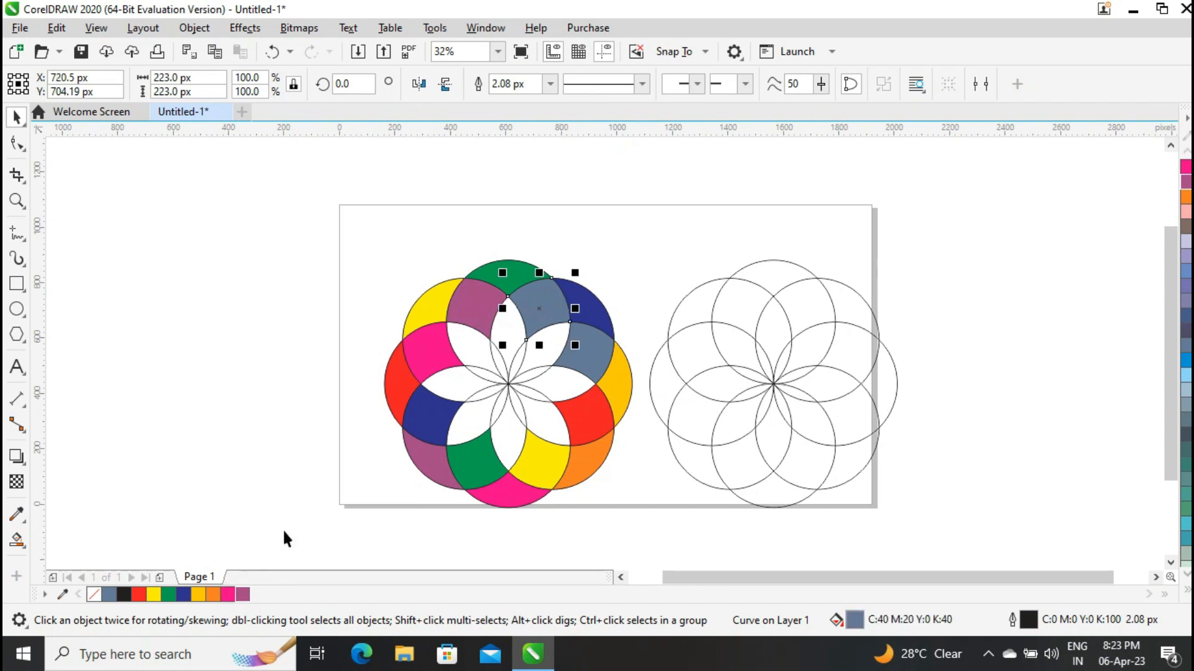
{"action": "left_click", "coordinate": [198, 595]}
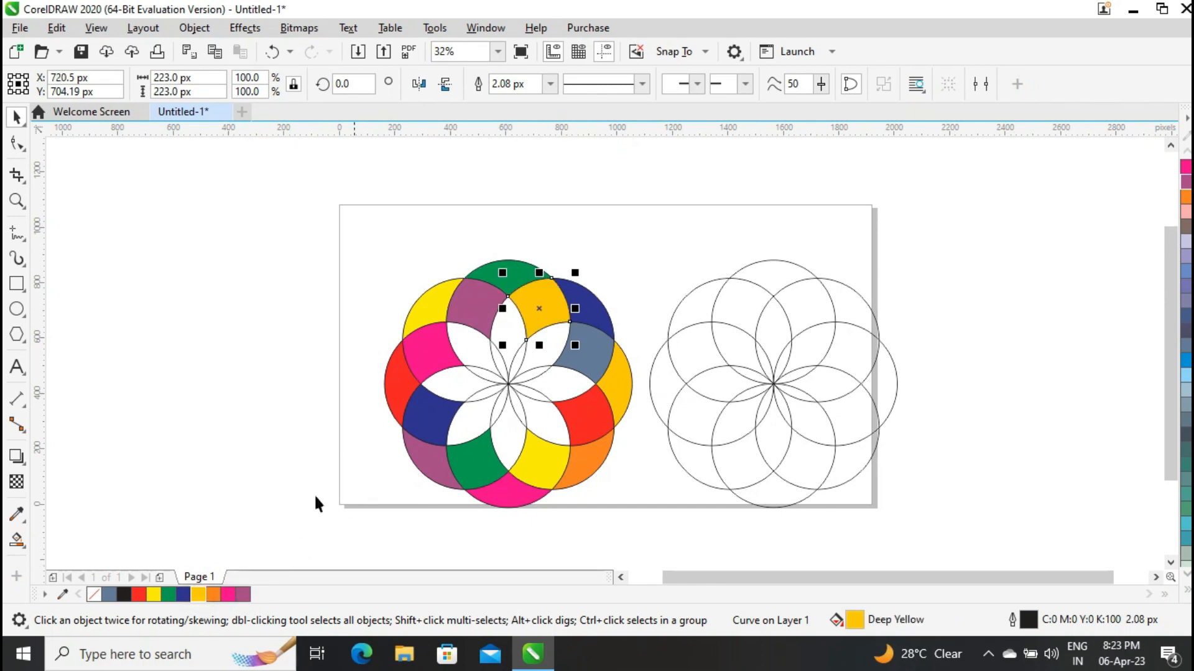
{"action": "left_click", "coordinate": [587, 362]}
{"action": "left_click", "coordinate": [211, 595]}
{"action": "left_click", "coordinate": [242, 416]}
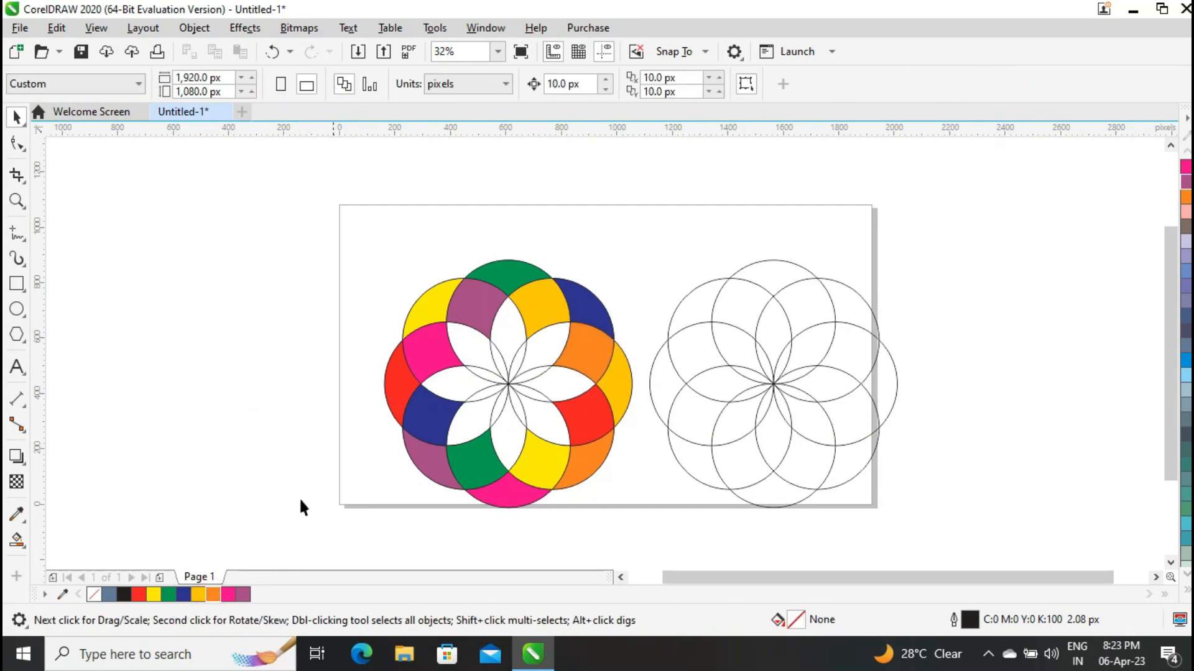
Smart Fill the eight wide petals inside the left flower's second ring with blue-grey.
{"action": "left_click", "coordinate": [26, 550]}
{"action": "left_click", "coordinate": [51, 562]}
{"action": "left_click", "coordinate": [470, 343]}
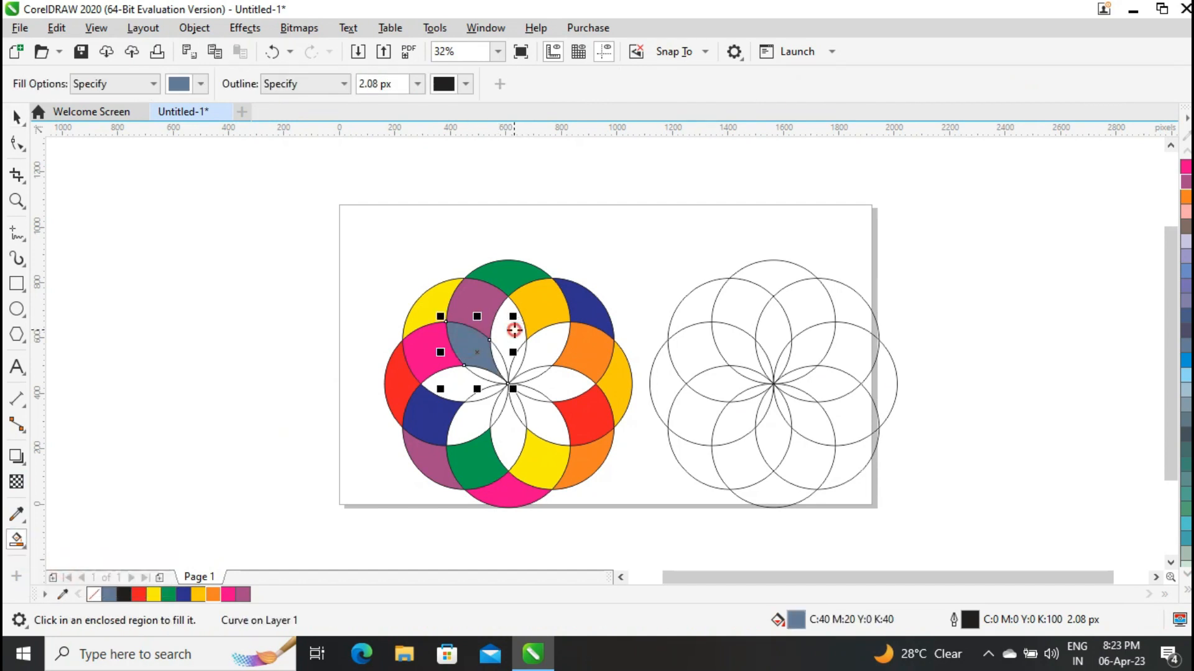
{"action": "left_click", "coordinate": [514, 330]}
{"action": "left_click", "coordinate": [545, 342]}
{"action": "left_click", "coordinate": [557, 390]}
{"action": "left_click", "coordinate": [536, 420]}
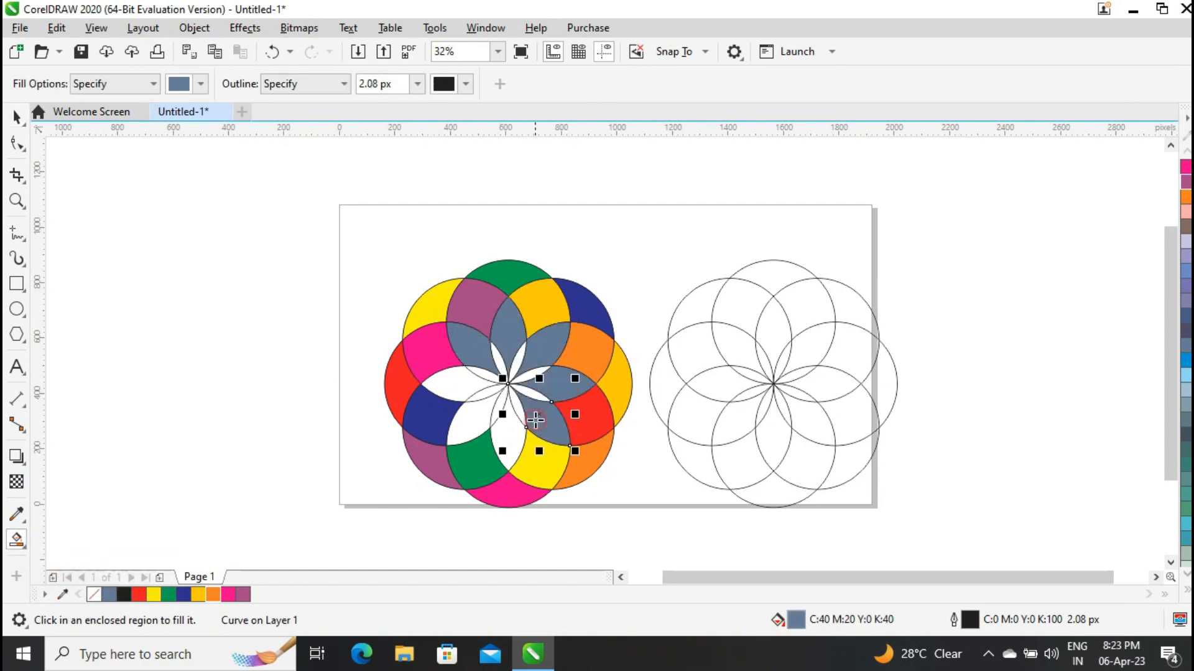
{"action": "left_click", "coordinate": [502, 442]}
{"action": "left_click", "coordinate": [472, 426]}
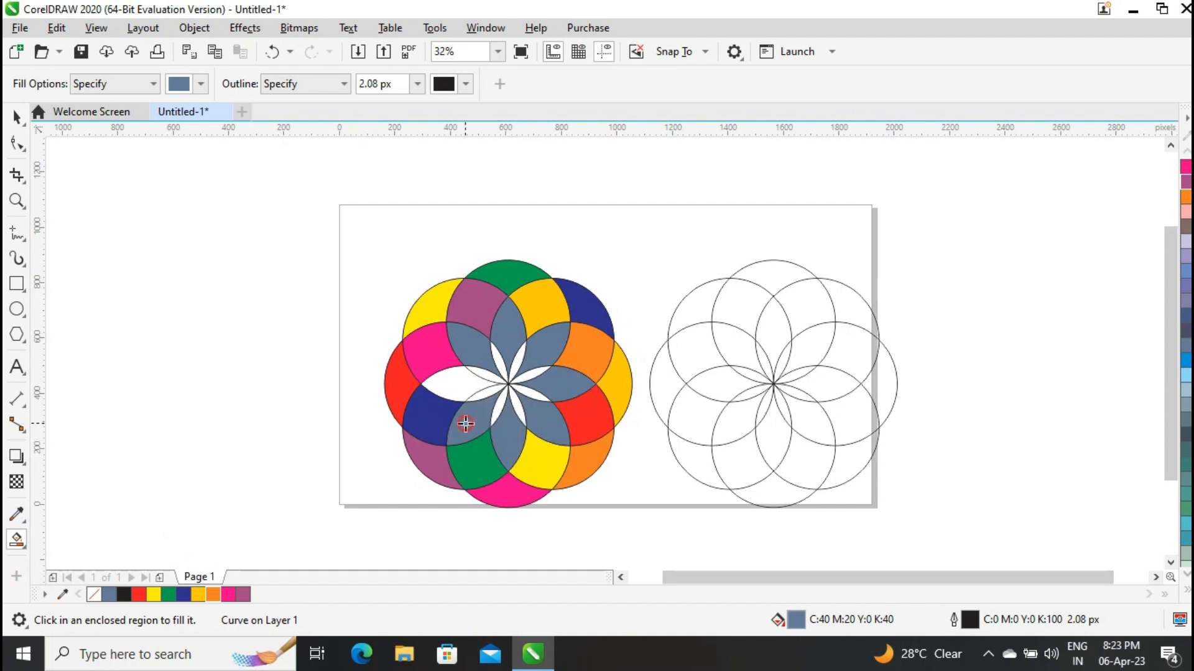
{"action": "left_click", "coordinate": [451, 384]}
Select all eight wide blue-grey petals of the left flower together and recolour them cyan (C100 M0 Y0 K0).
{"action": "left_click", "coordinate": [16, 117]}
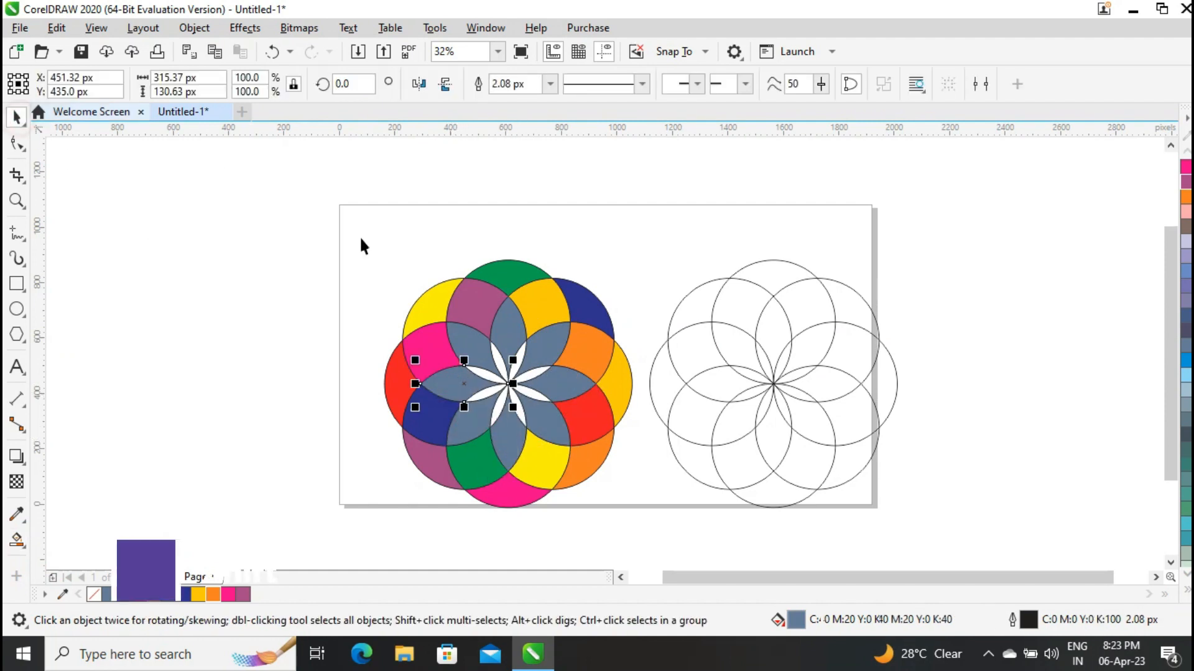
{"action": "left_click", "coordinate": [472, 333], "text": "shift"}
{"action": "left_click", "coordinate": [514, 334], "text": "shift"}
{"action": "left_click", "coordinate": [562, 361], "text": "shift"}
{"action": "left_click", "coordinate": [576, 390], "text": "shift"}
{"action": "left_click", "coordinate": [545, 428], "text": "shift"}
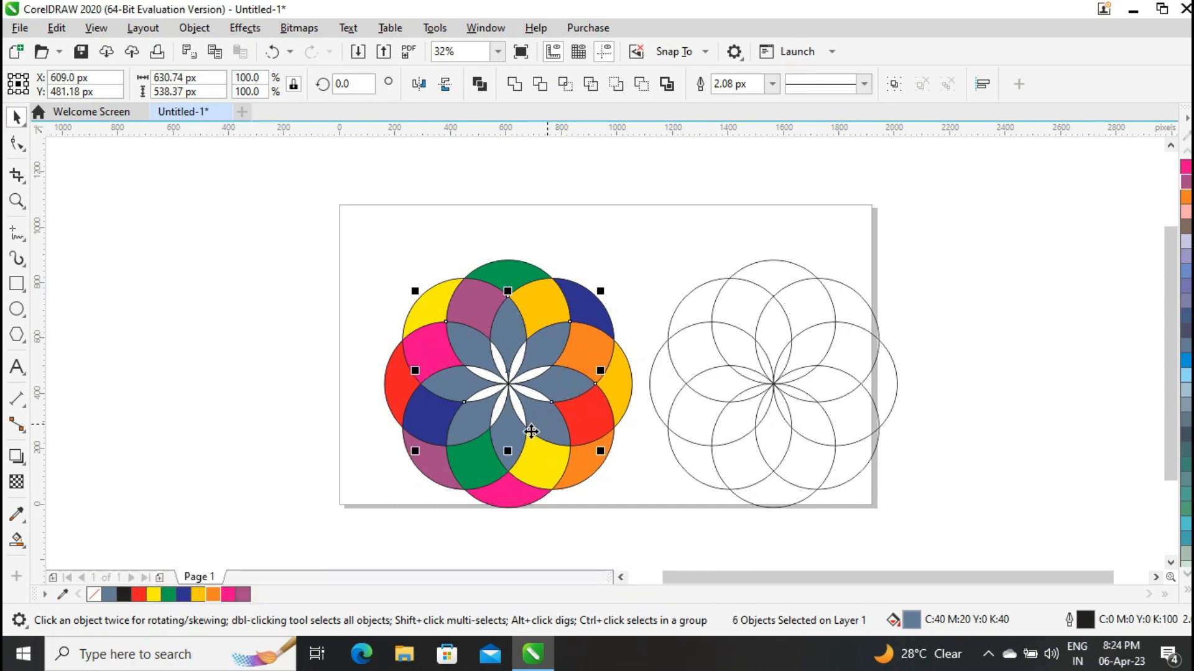
{"action": "left_click", "coordinate": [501, 435], "text": "shift"}
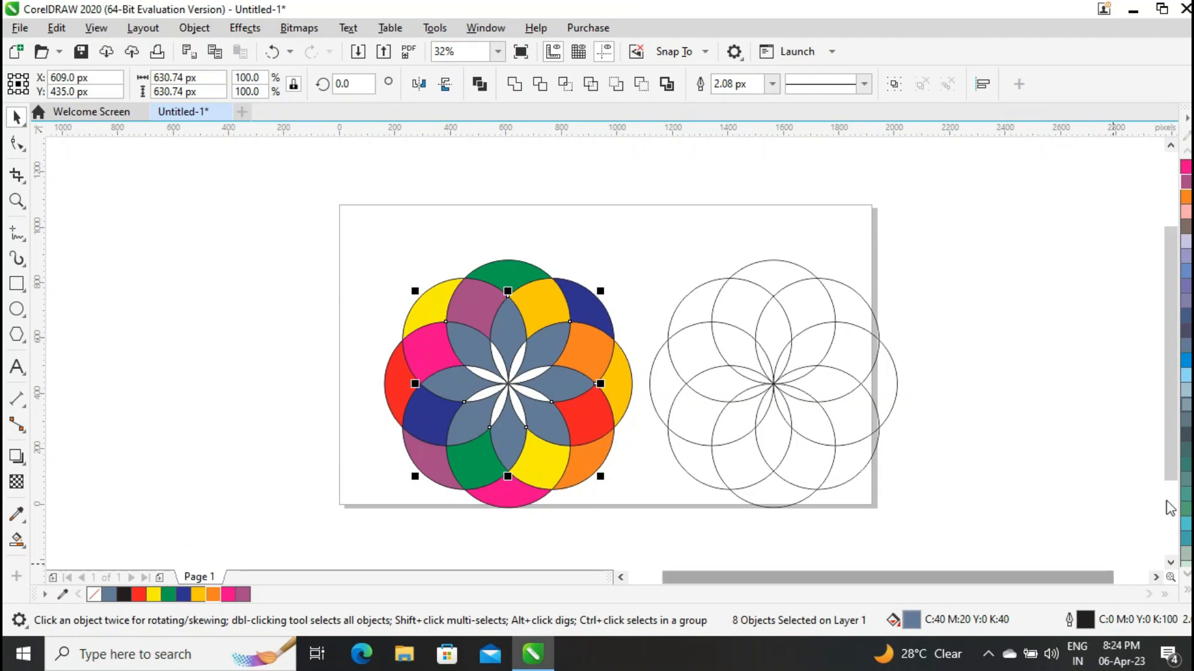
{"action": "left_click", "coordinate": [1188, 592]}
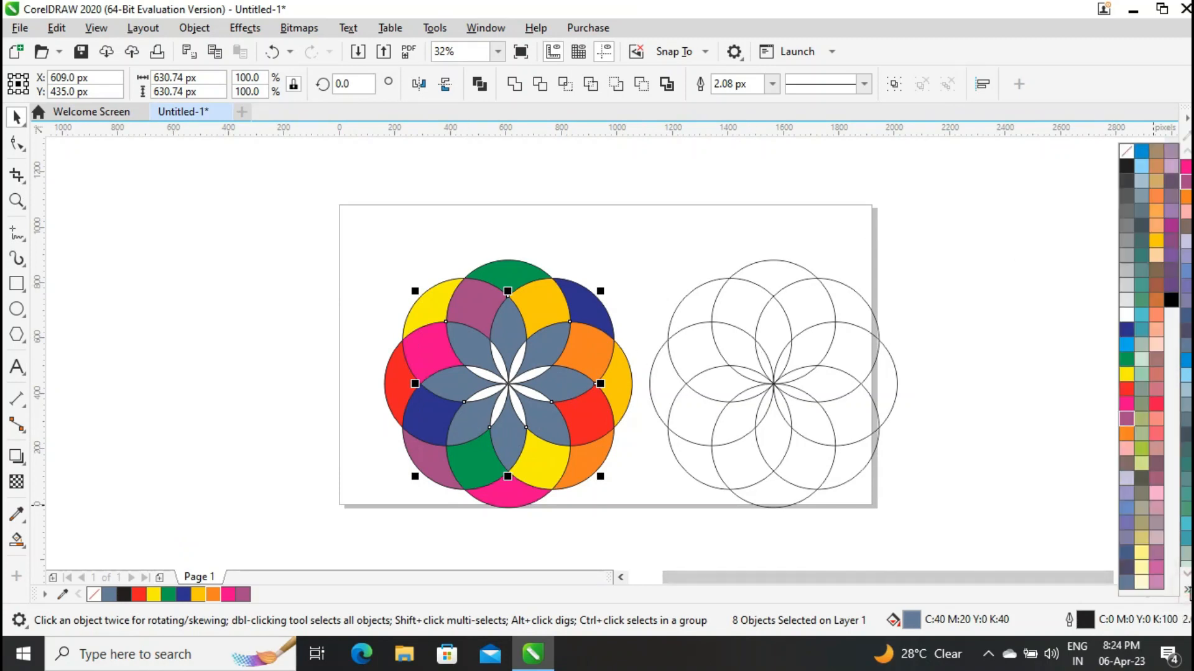
{"action": "left_click", "coordinate": [1124, 344]}
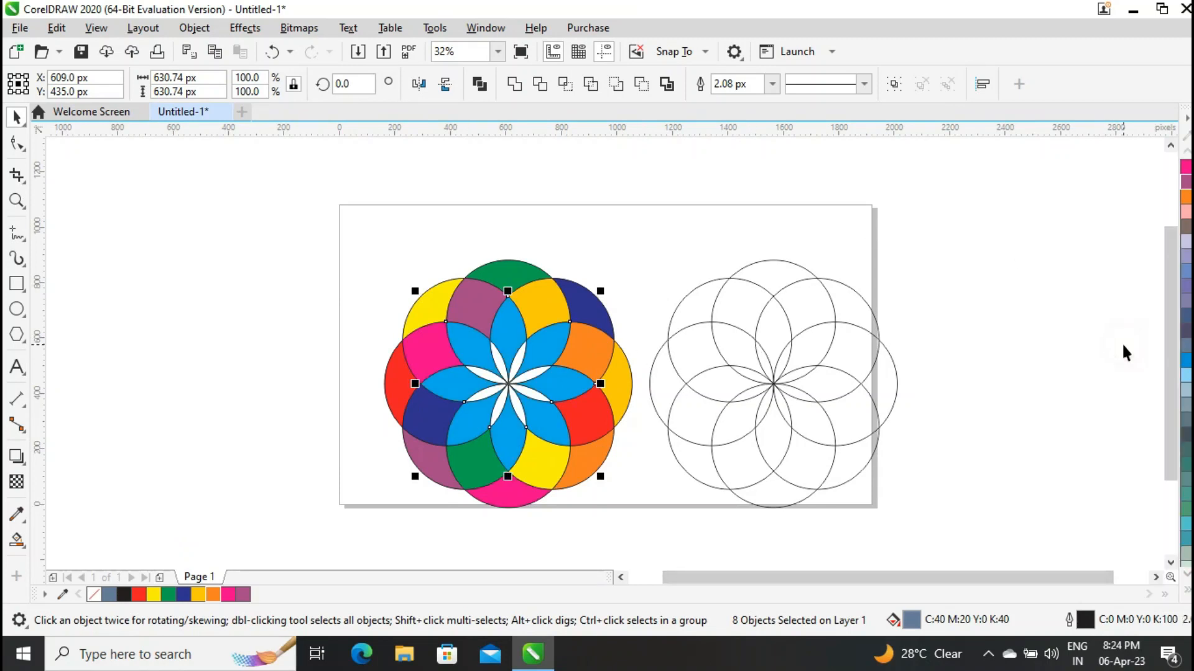
{"action": "left_click", "coordinate": [1053, 288]}
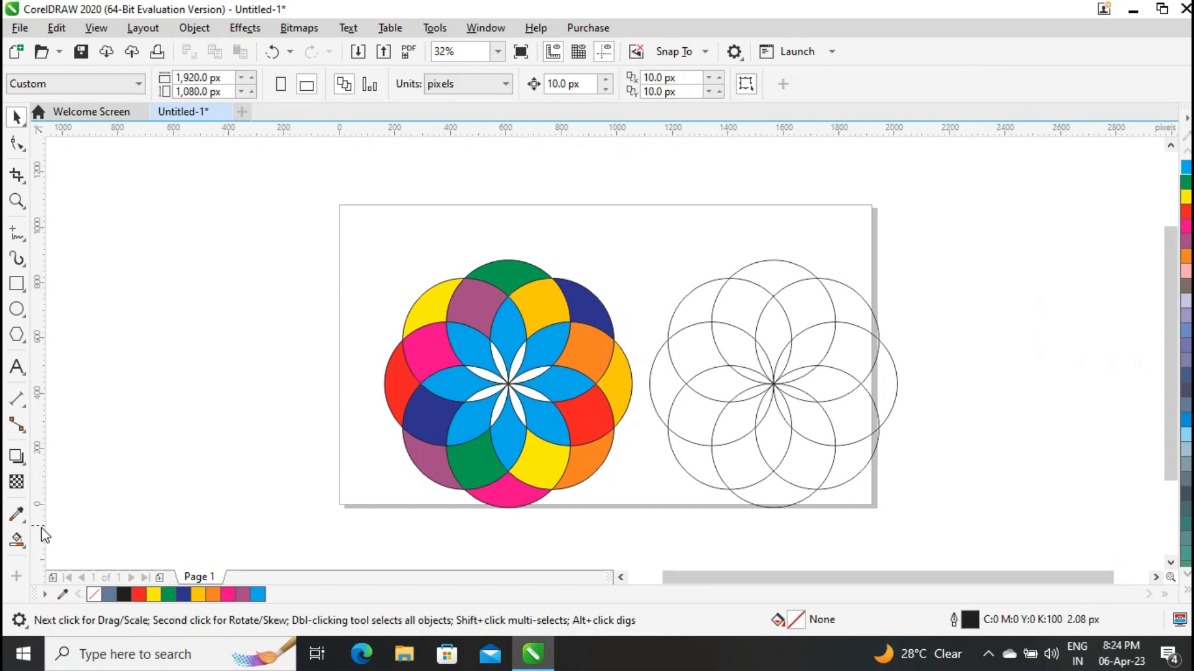
Smart Fill the eight narrow white petals around the left flower's centre with blue-grey.
{"action": "left_click", "coordinate": [17, 539]}
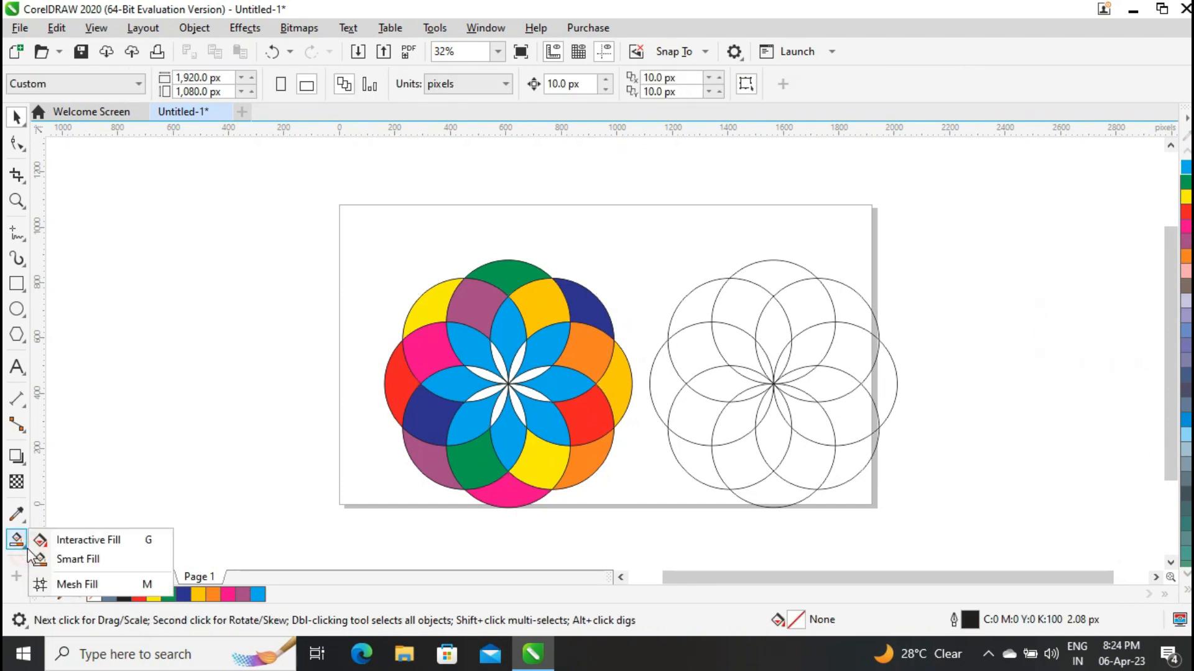
{"action": "left_click", "coordinate": [59, 557]}
{"action": "left_click", "coordinate": [496, 355]}
{"action": "left_click", "coordinate": [522, 352]}
{"action": "left_click", "coordinate": [533, 380]}
{"action": "left_click", "coordinate": [526, 400]}
{"action": "left_click", "coordinate": [516, 403]}
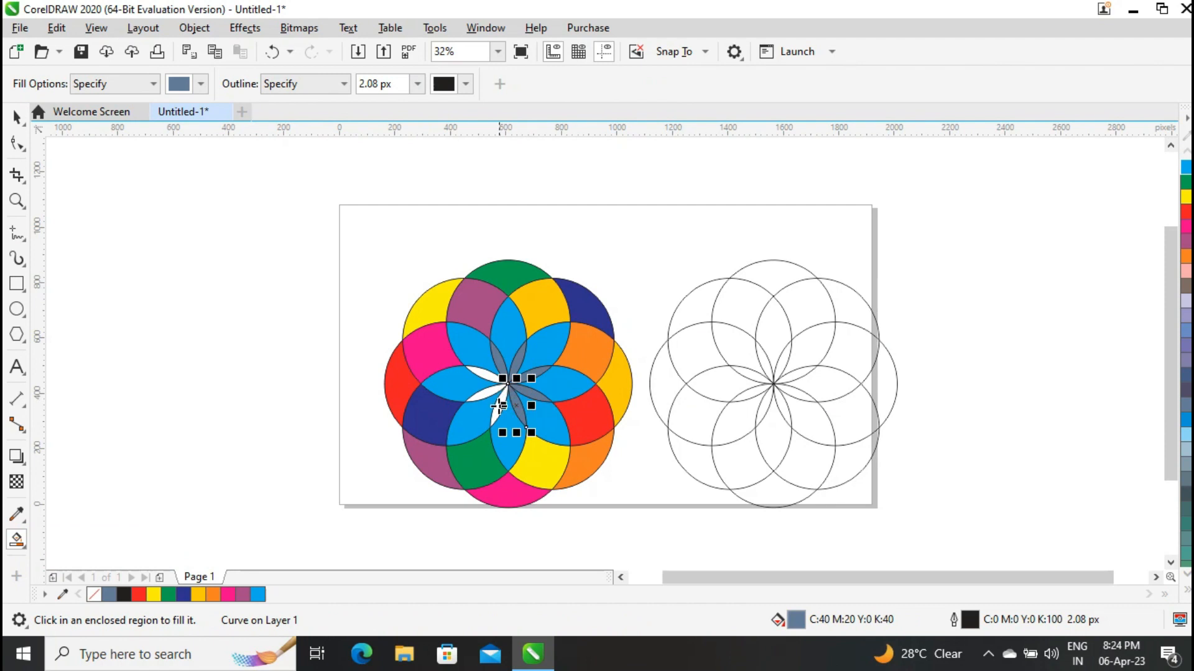
{"action": "left_click", "coordinate": [495, 409]}
{"action": "left_click", "coordinate": [480, 388]}
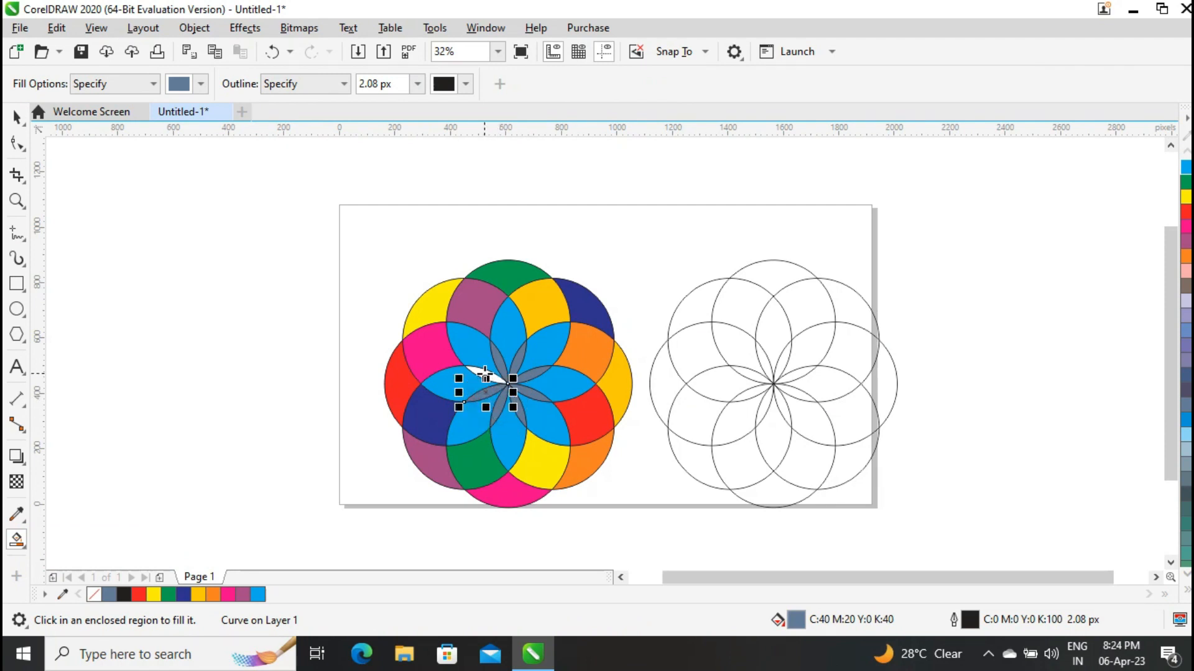
{"action": "left_click", "coordinate": [480, 371]}
Recolour four alternate narrow centre petals of the left flower, starting with the upper-left one nearest horizontal, brown (C0 M60 Y60 K40).
{"action": "left_click", "coordinate": [16, 117]}
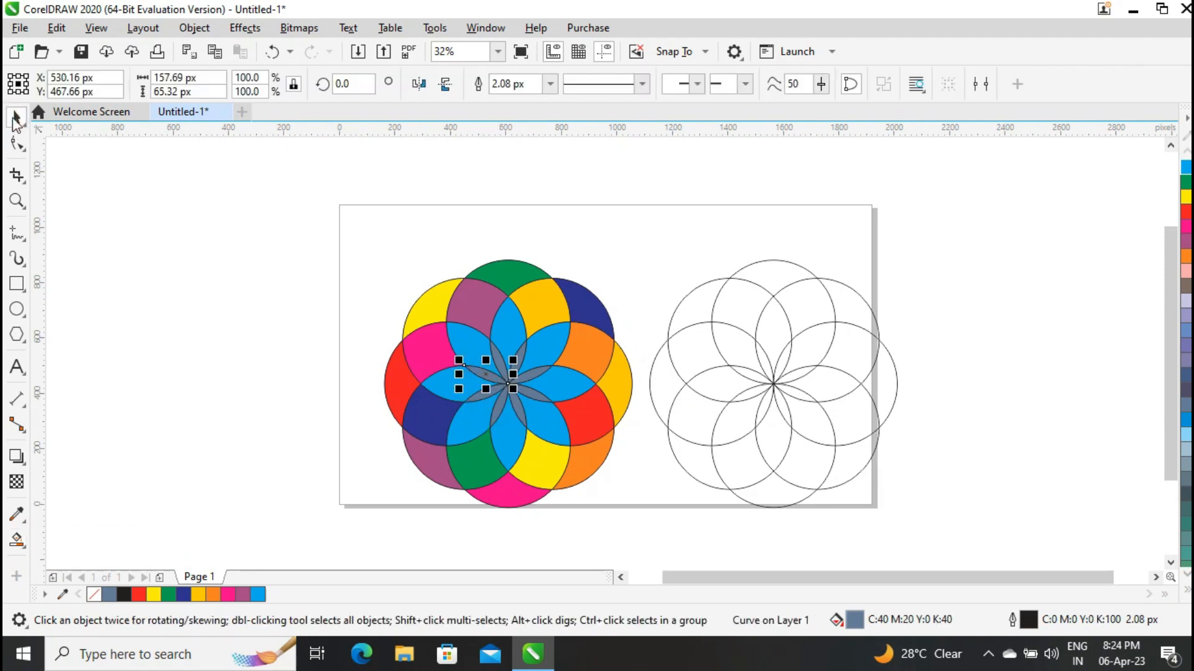
{"action": "left_click", "coordinate": [523, 354], "text": "shift"}
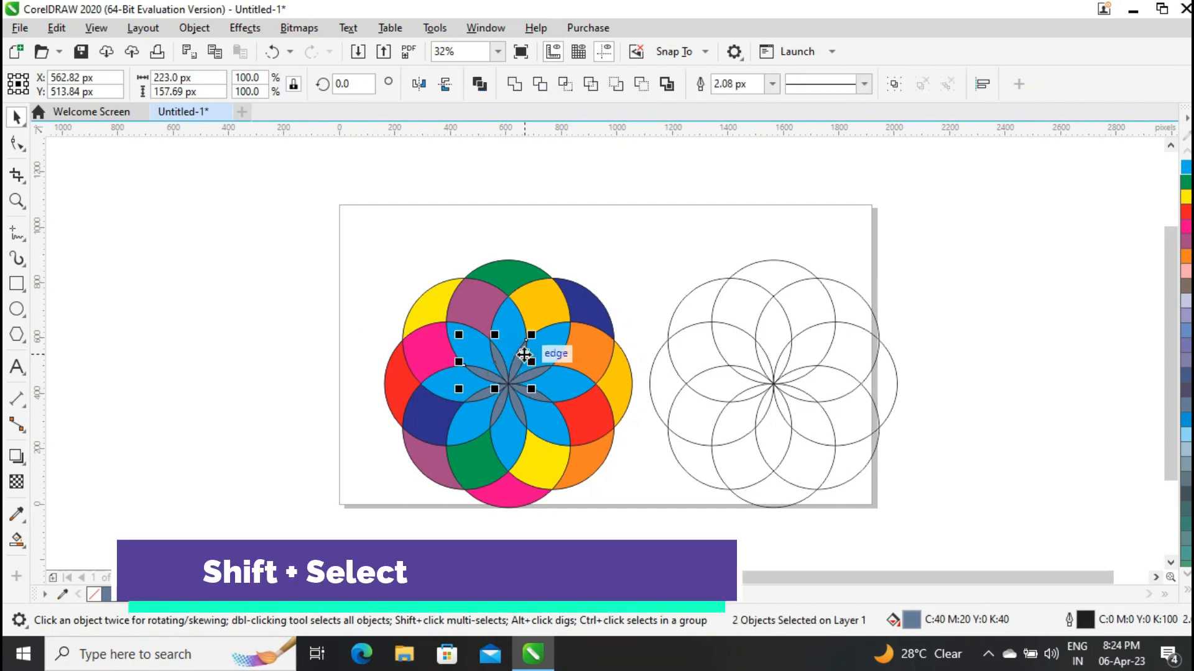
{"action": "left_click", "coordinate": [536, 396], "text": "shift"}
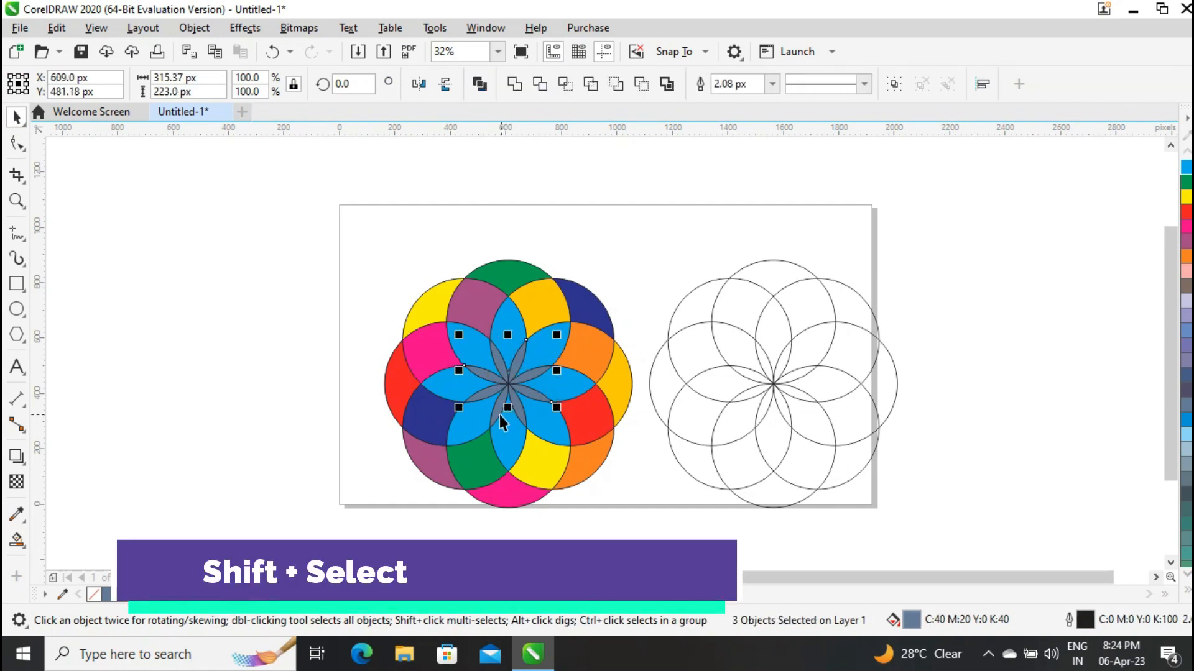
{"action": "left_click", "coordinate": [499, 417], "text": "shift"}
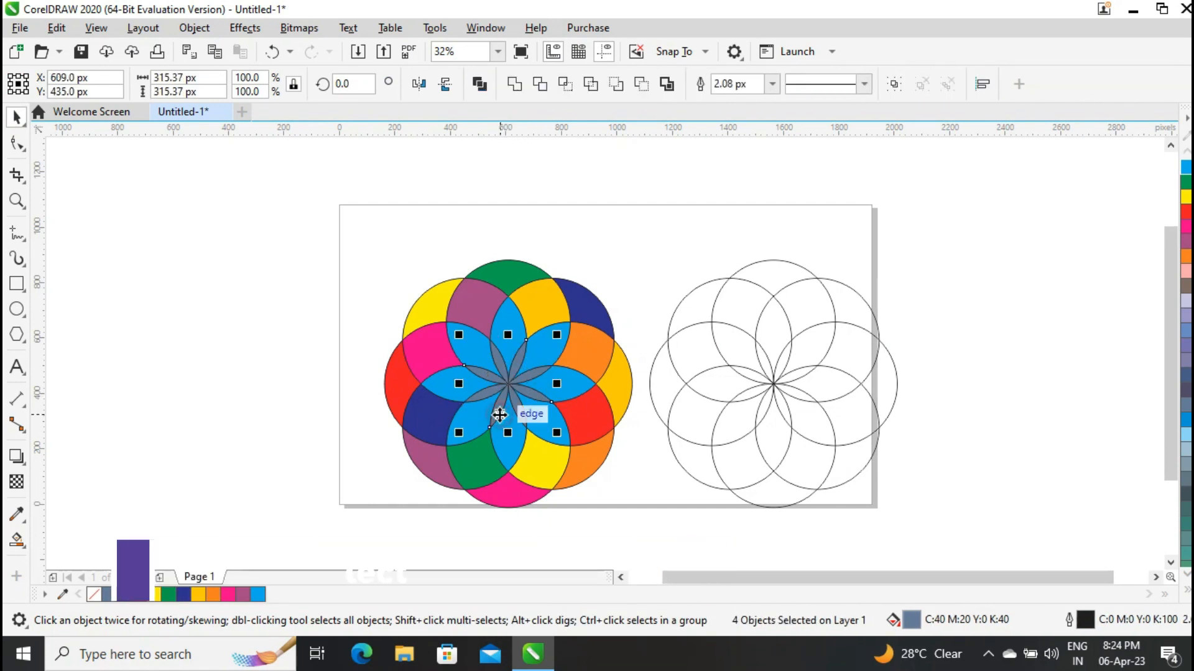
{"action": "left_click", "coordinate": [1186, 589]}
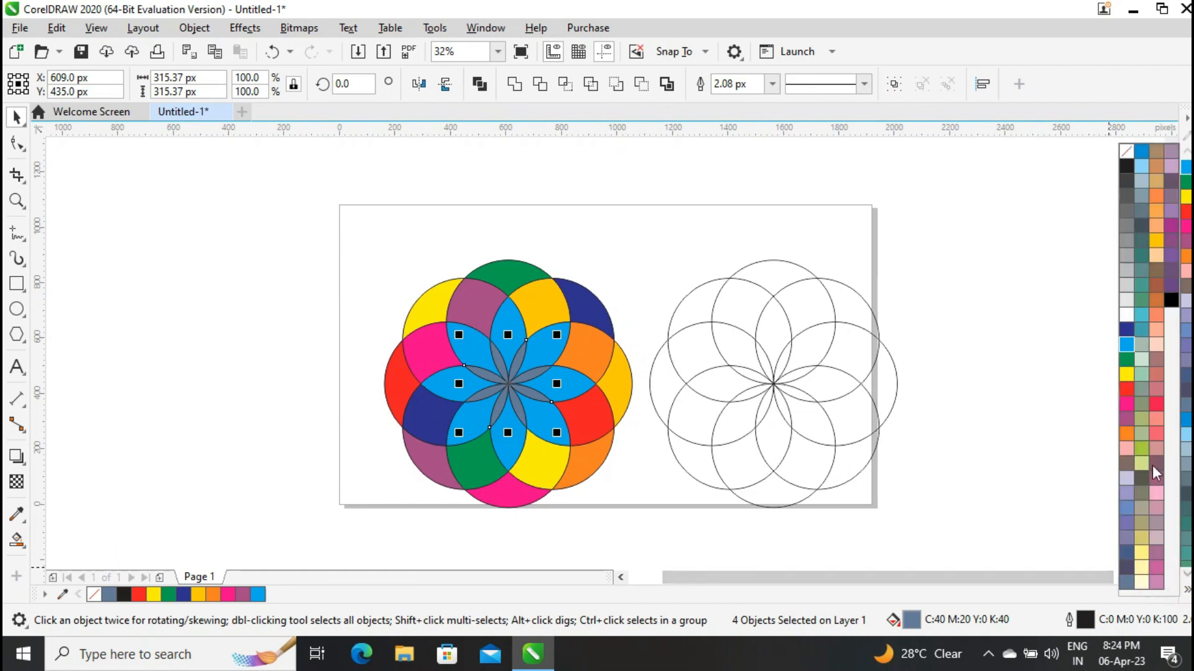
{"action": "left_click", "coordinate": [1155, 286]}
{"action": "left_click", "coordinate": [215, 374]}
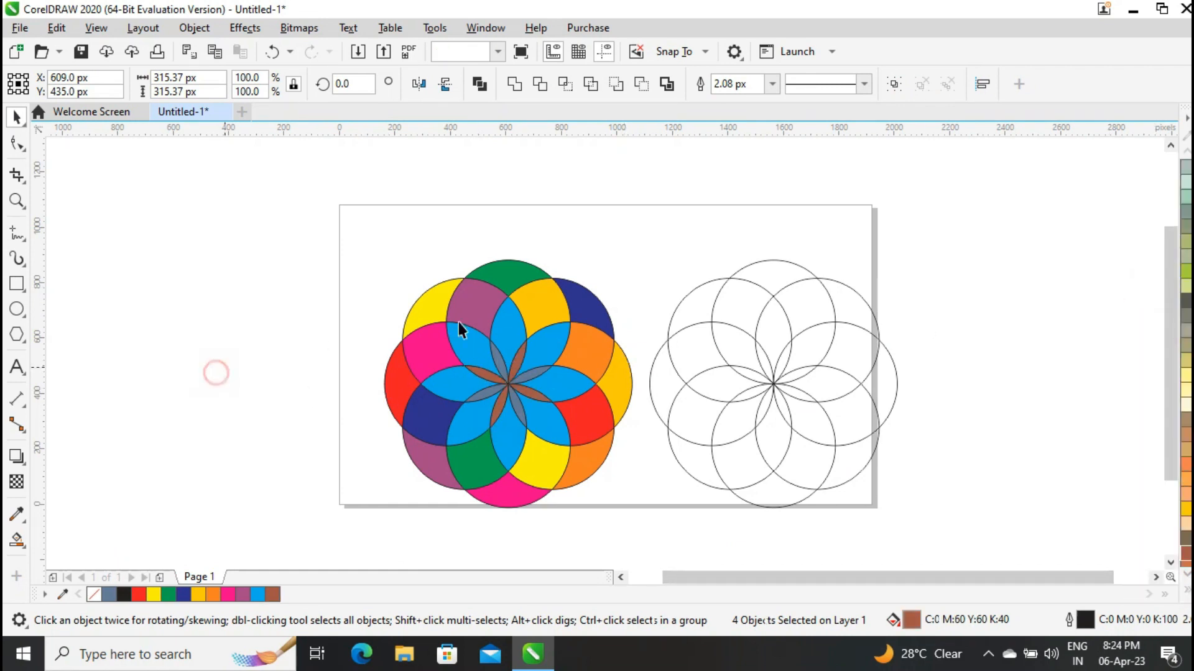
Recolour the other four narrow blue-grey centre petals of the left flower orange-brown (C0 M60 Y80 K20).
{"action": "left_click", "coordinate": [497, 372]}
{"action": "left_click", "coordinate": [547, 372], "text": "shift"}
{"action": "left_click", "coordinate": [523, 422], "text": "shift"}
{"action": "left_click", "coordinate": [483, 394], "text": "shift"}
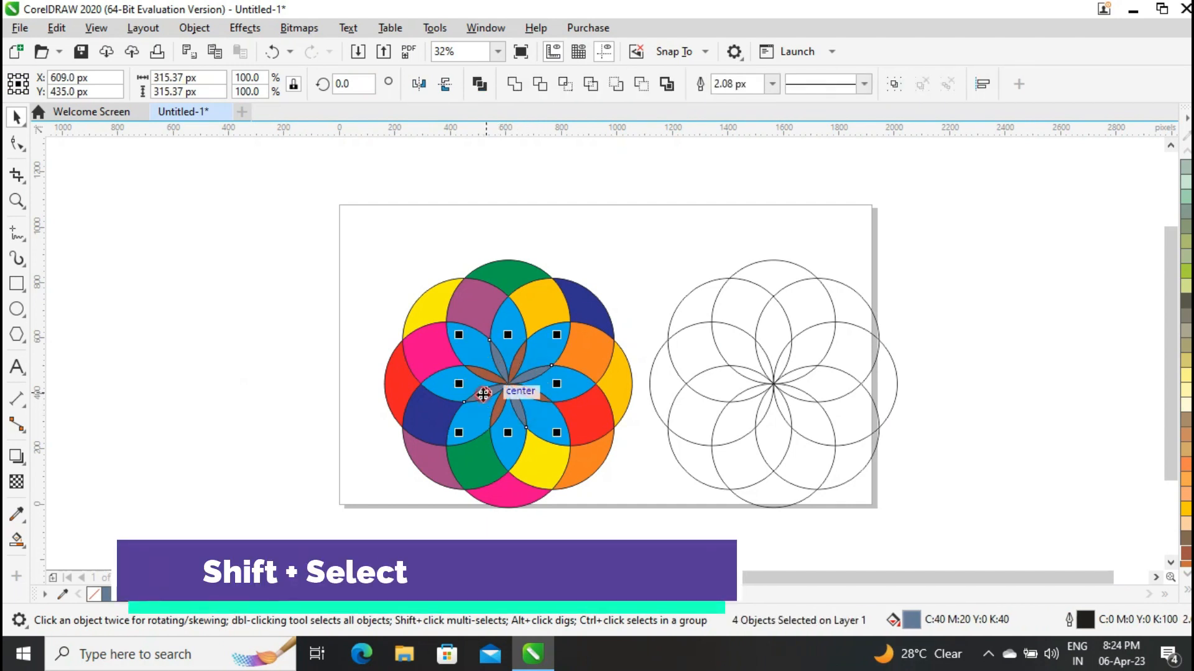
{"action": "left_click", "coordinate": [1186, 594]}
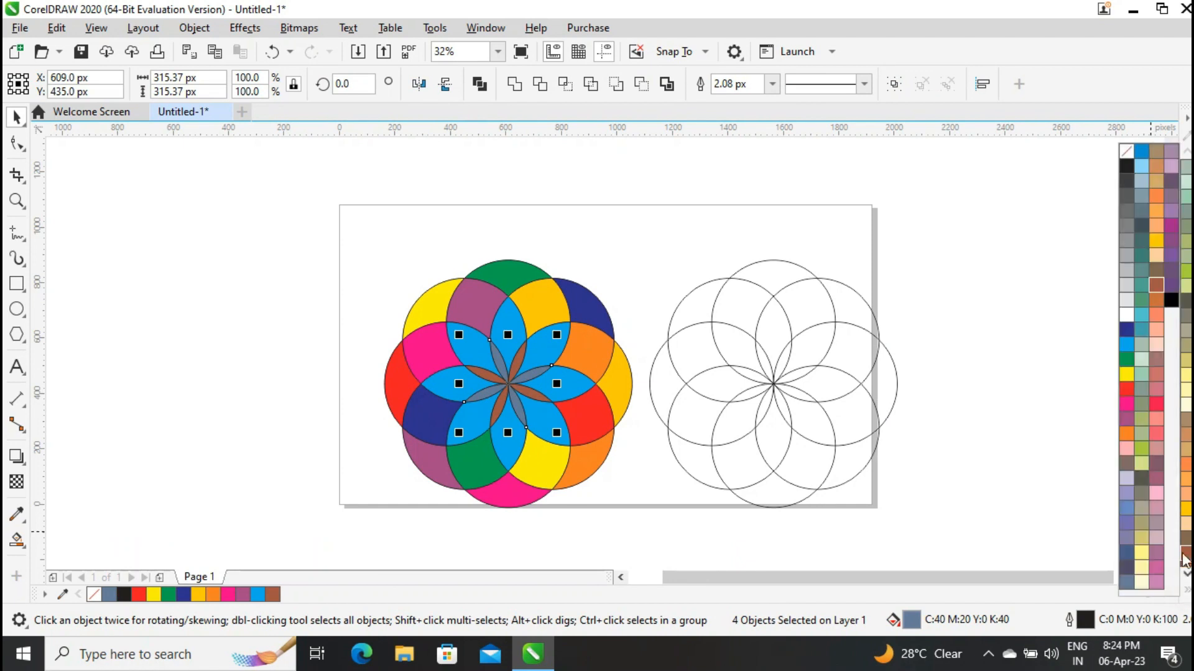
{"action": "left_click", "coordinate": [1151, 300]}
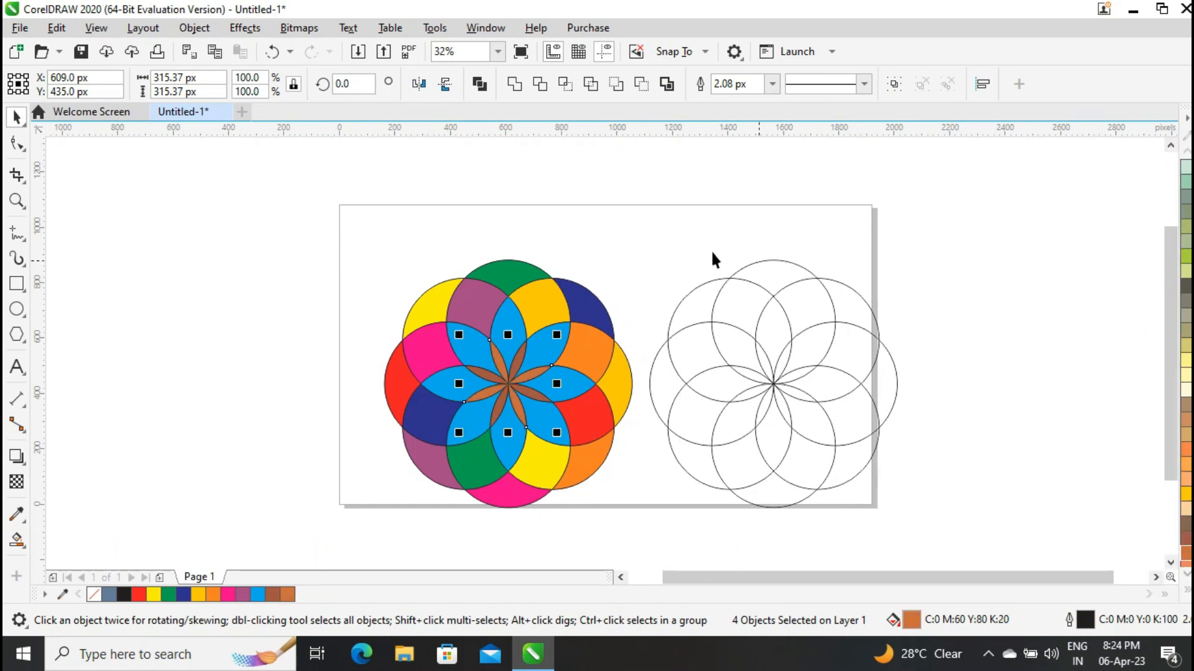
{"action": "left_click", "coordinate": [596, 189]}
Select the whole coloured left flower and change the outlines of all its segments to white.
{"action": "left_click_drag", "start_coordinate": [333, 250], "coordinate": [641, 514]}
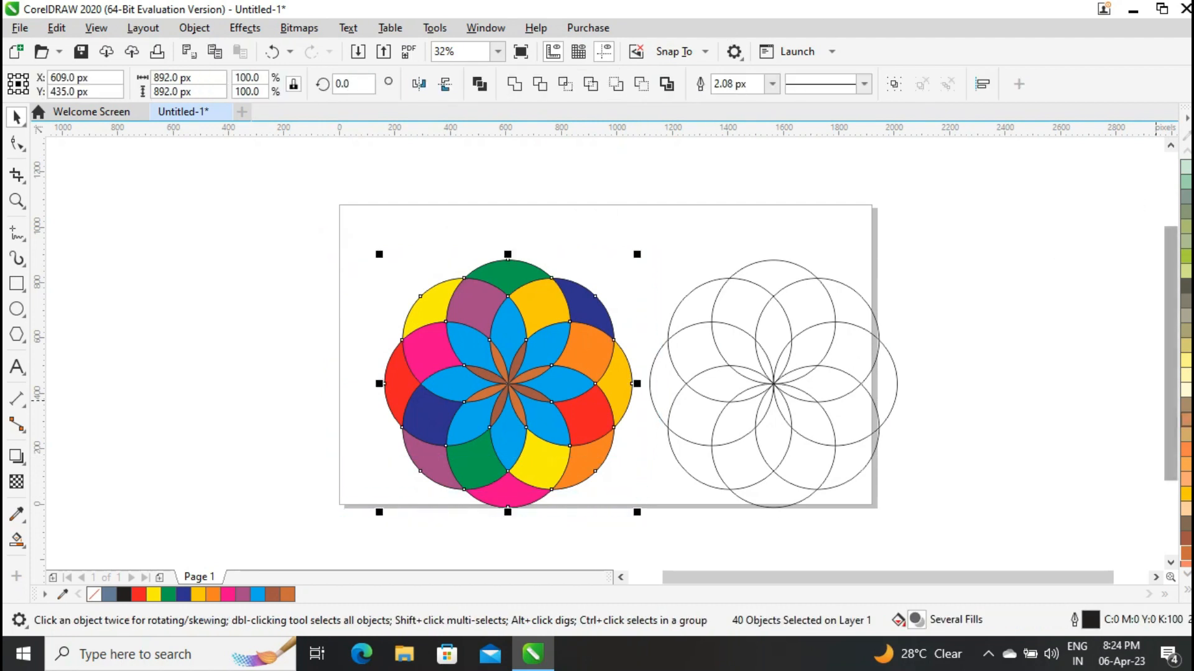
{"action": "left_click", "coordinate": [1187, 592]}
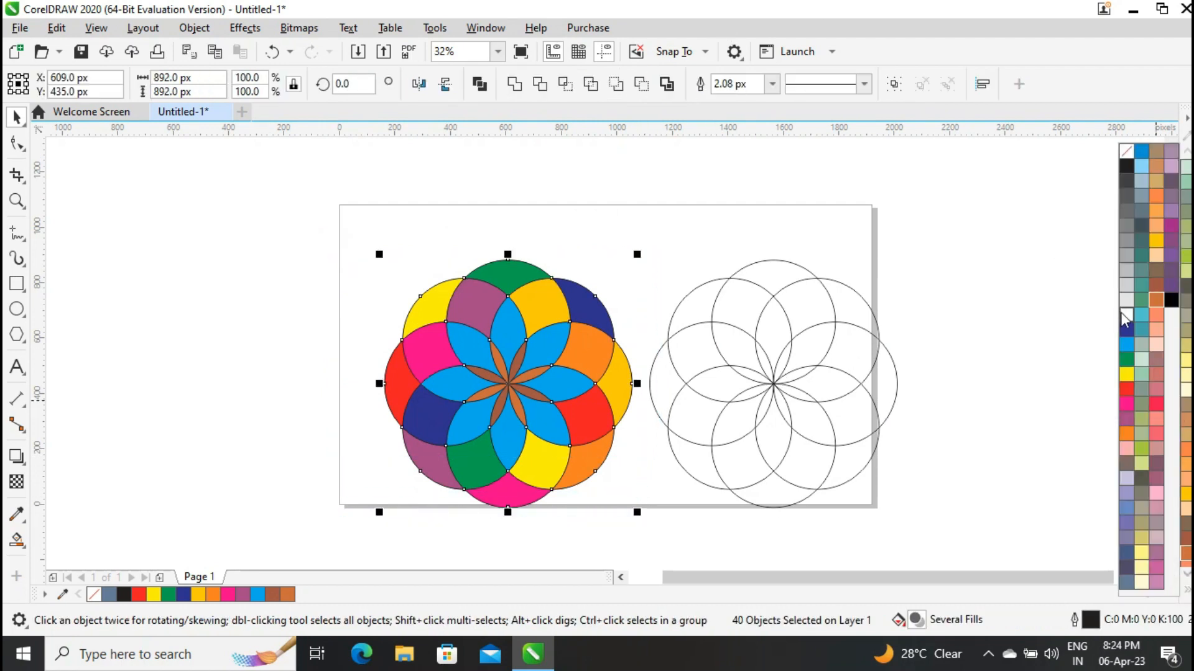
{"action": "right_click", "coordinate": [1119, 320]}
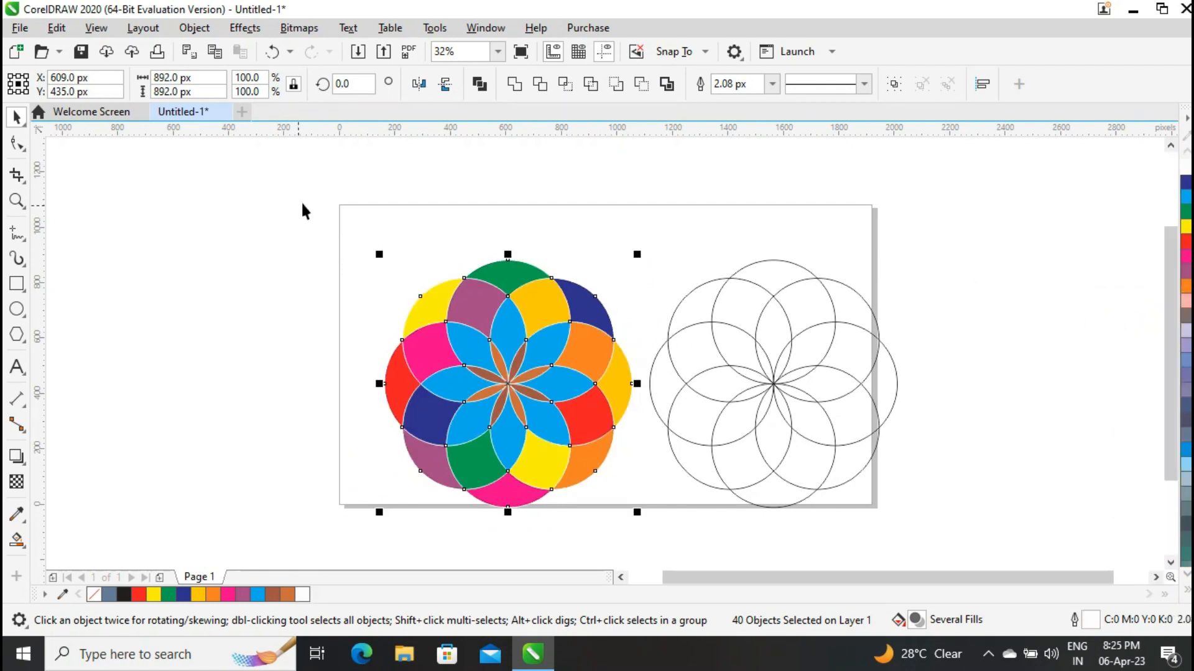
Set the left flower's outlines to 5.0 px and the outlines of its narrow centre petals to 1.0 px.
{"action": "left_click", "coordinate": [771, 83]}
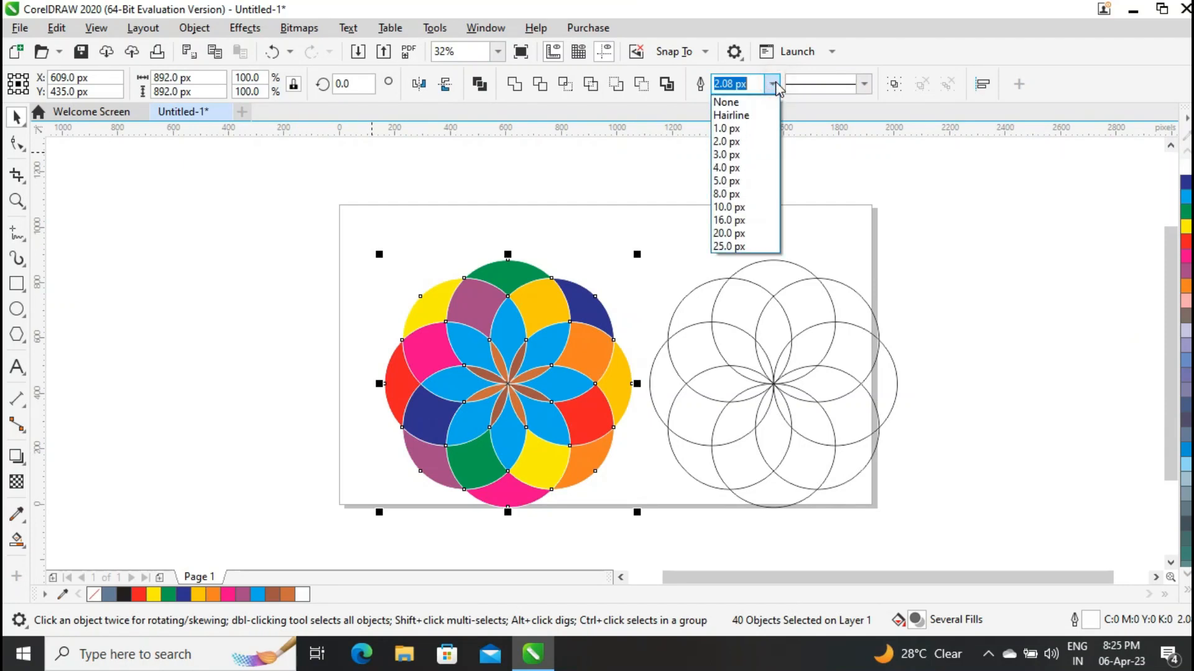
{"action": "left_click", "coordinate": [735, 181]}
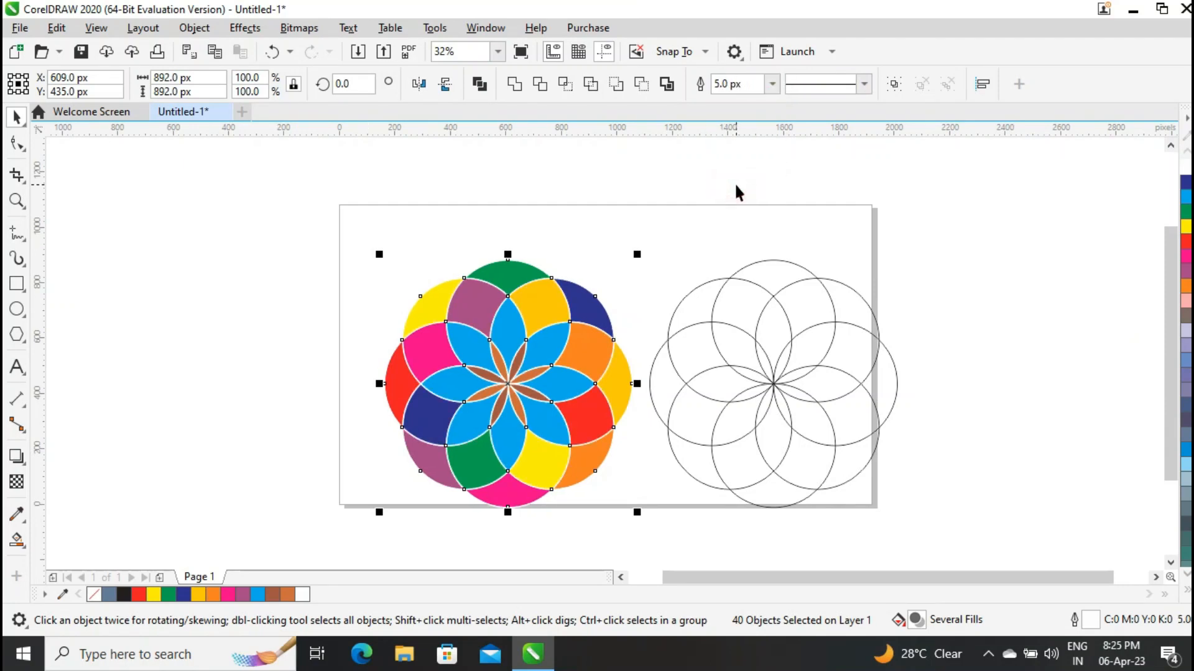
{"action": "left_click_drag", "start_coordinate": [273, 315], "coordinate": [550, 435]}
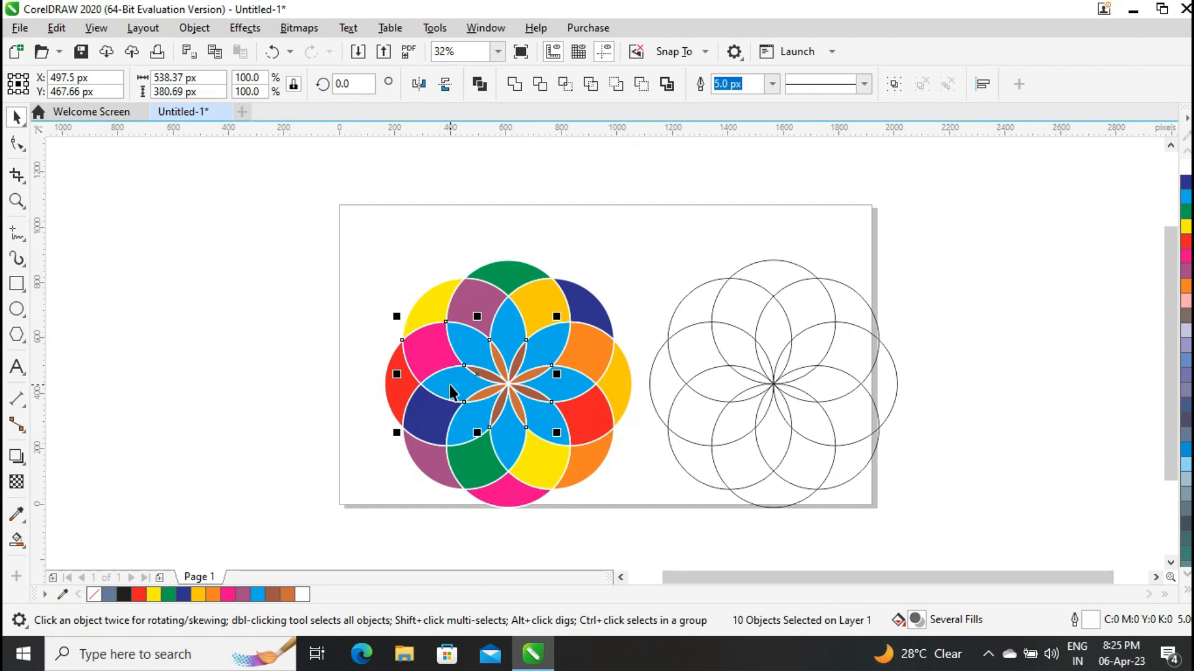
{"action": "left_click", "coordinate": [428, 355], "text": "shift"}
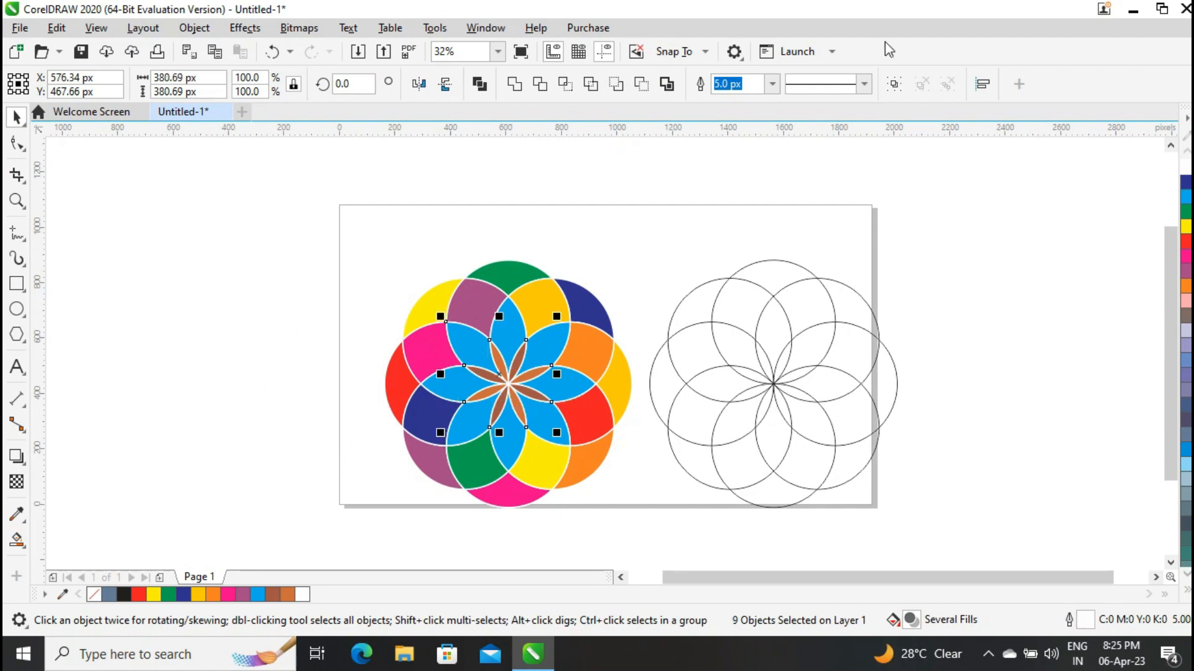
{"action": "left_click", "coordinate": [771, 84]}
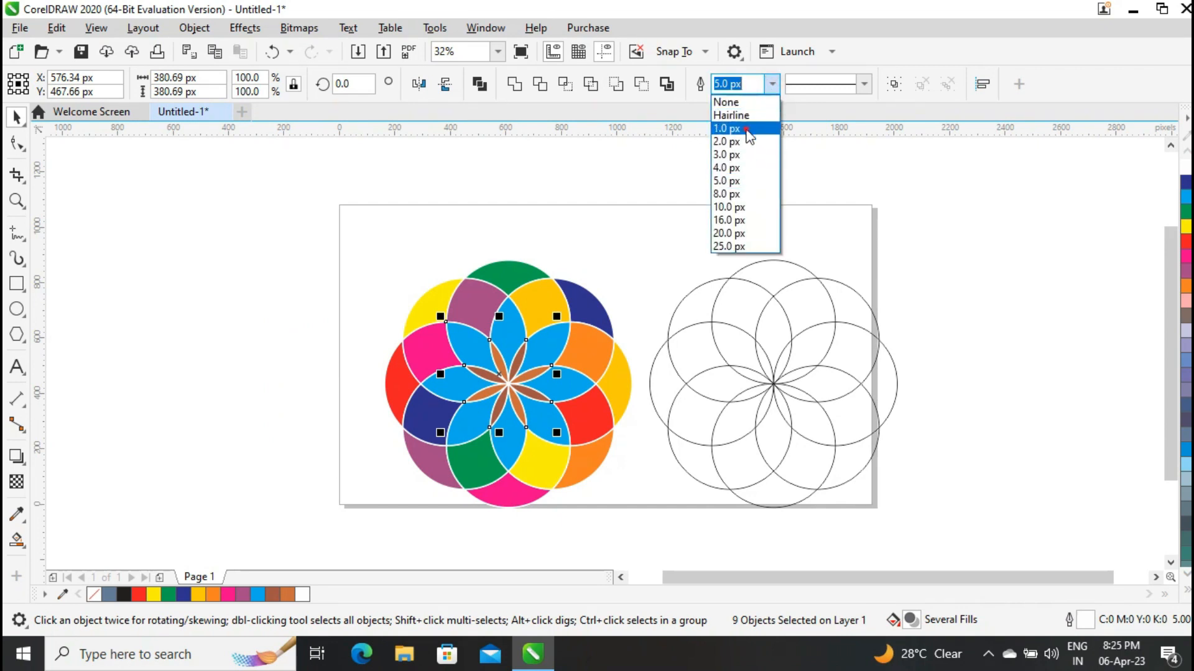
{"action": "left_click", "coordinate": [748, 131]}
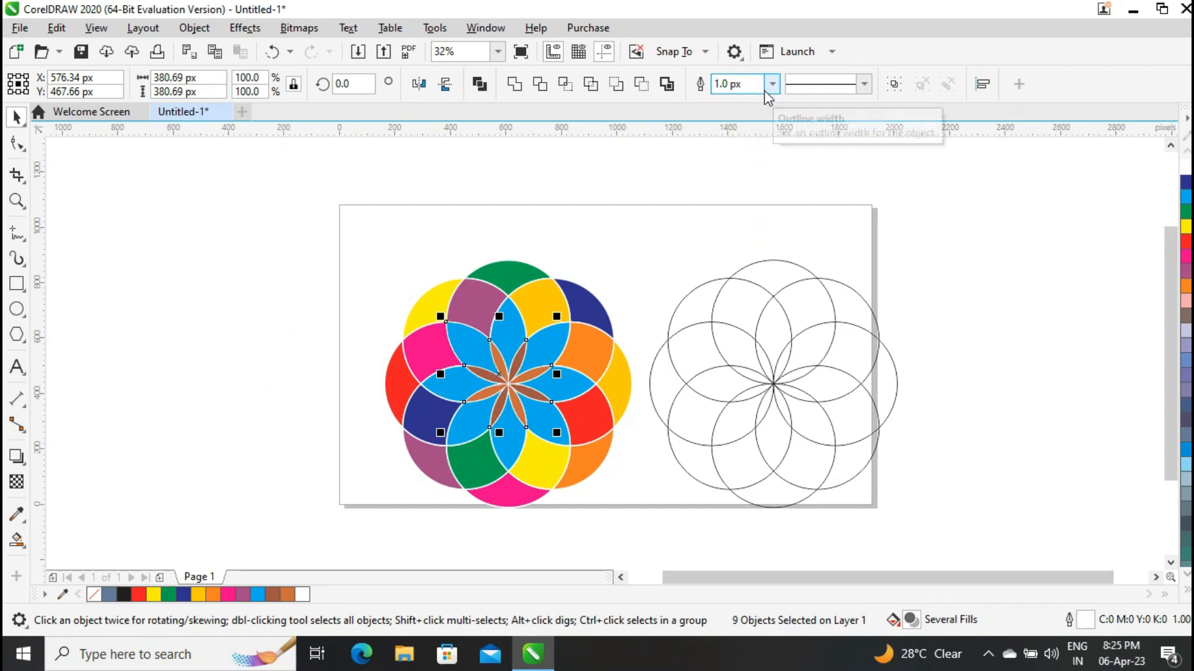
{"action": "left_click", "coordinate": [274, 235]}
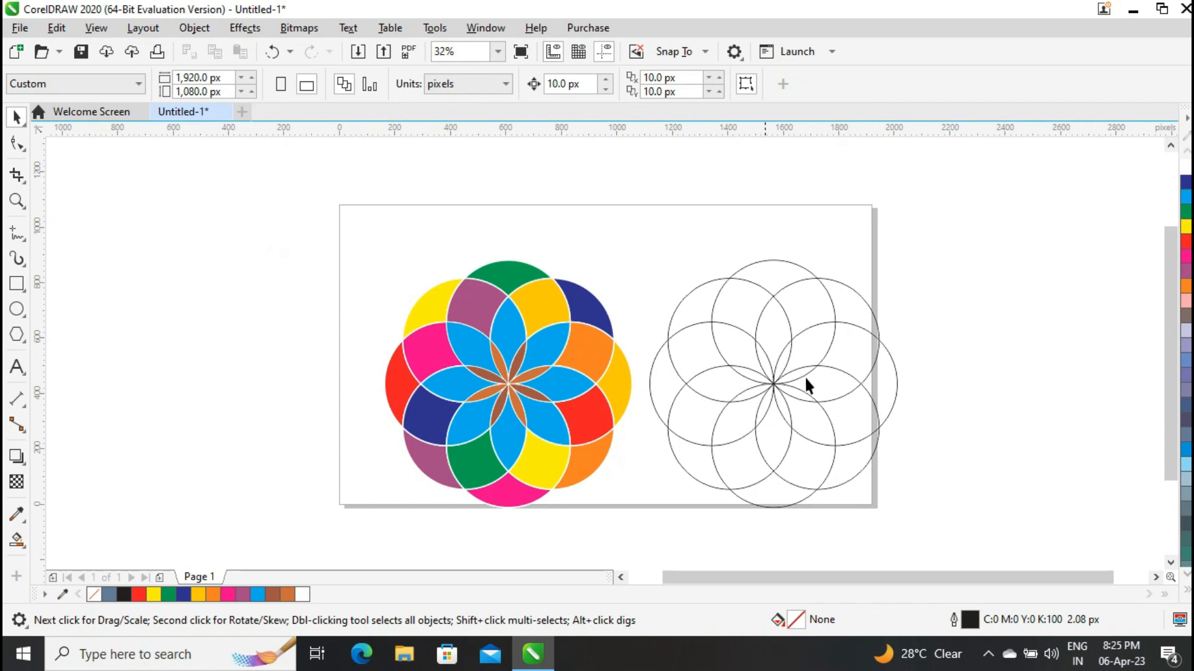
Smart Fill four adjoining segments of the right flower with blue-grey, from the narrow upper-right centre petal out to the rightmost crescent.
{"action": "left_click", "coordinate": [23, 546]}
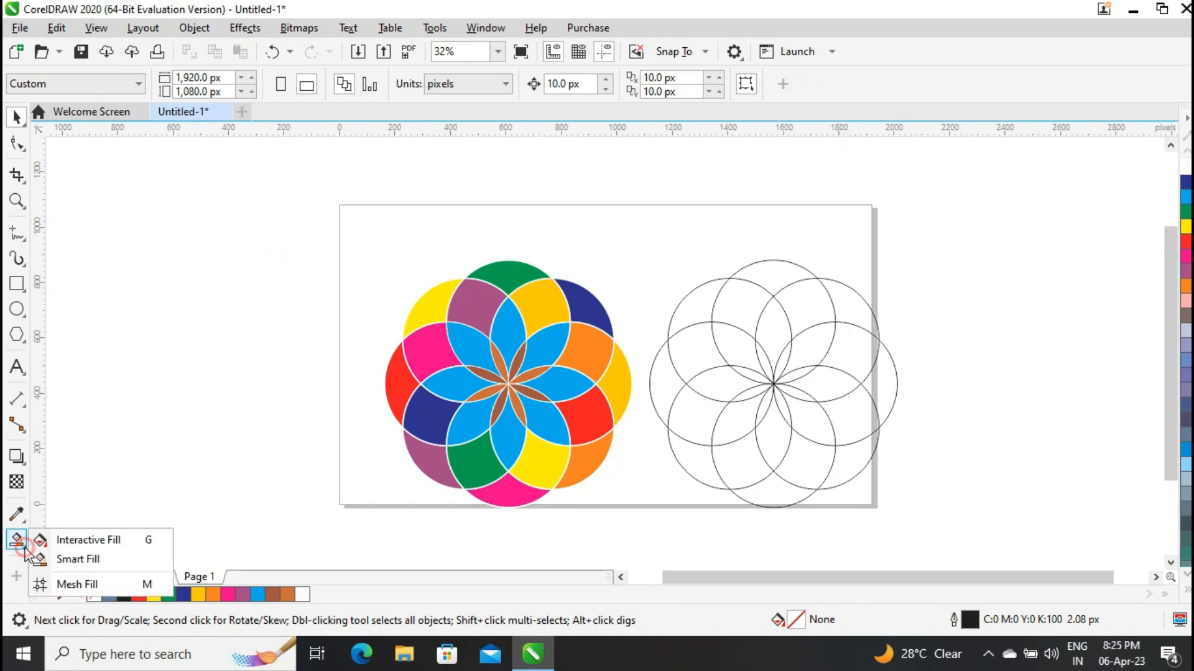
{"action": "left_click", "coordinate": [73, 557]}
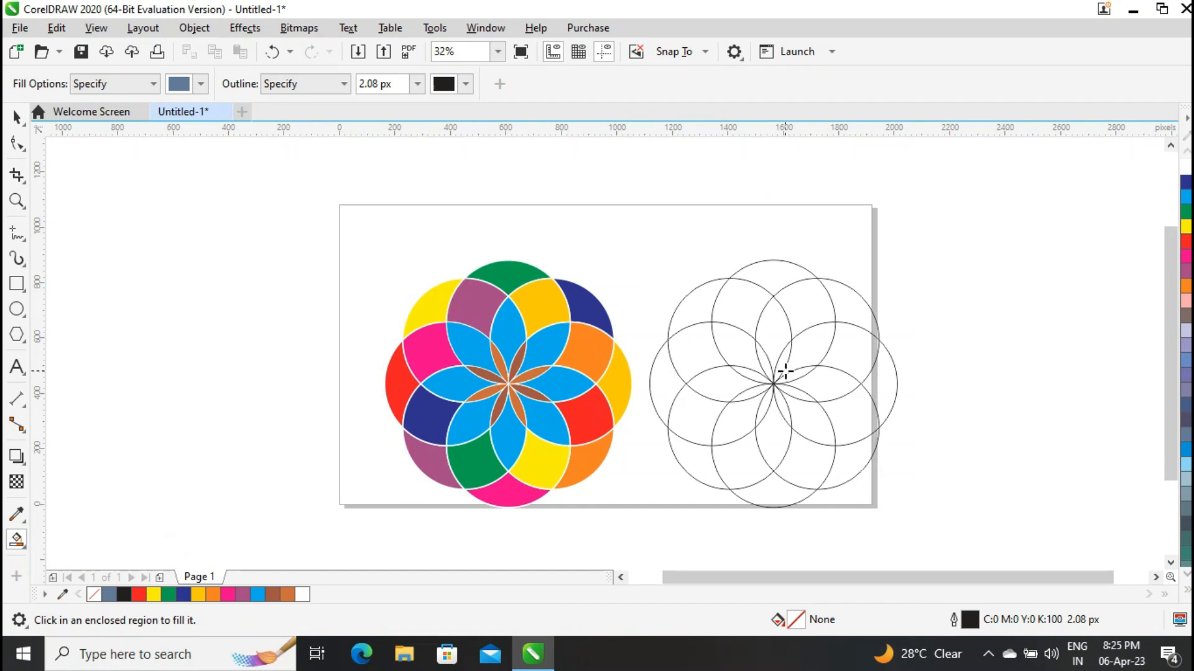
{"action": "left_click", "coordinate": [780, 369]}
{"action": "left_click", "coordinate": [809, 346]}
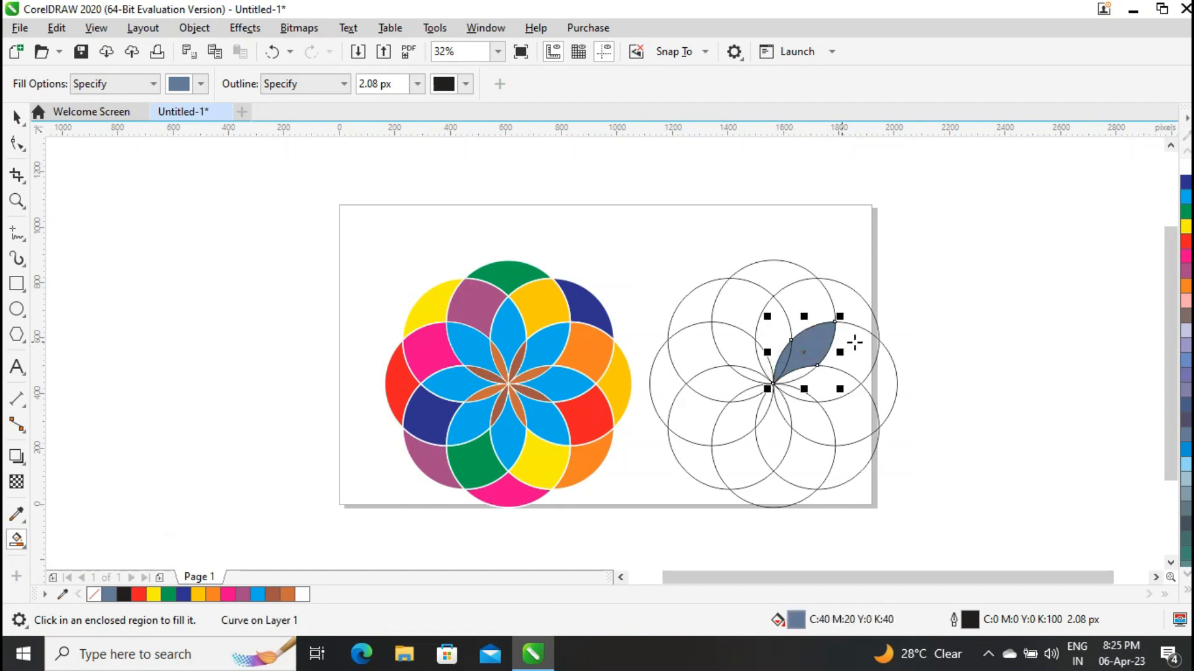
{"action": "left_click", "coordinate": [864, 345]}
{"action": "left_click", "coordinate": [889, 375]}
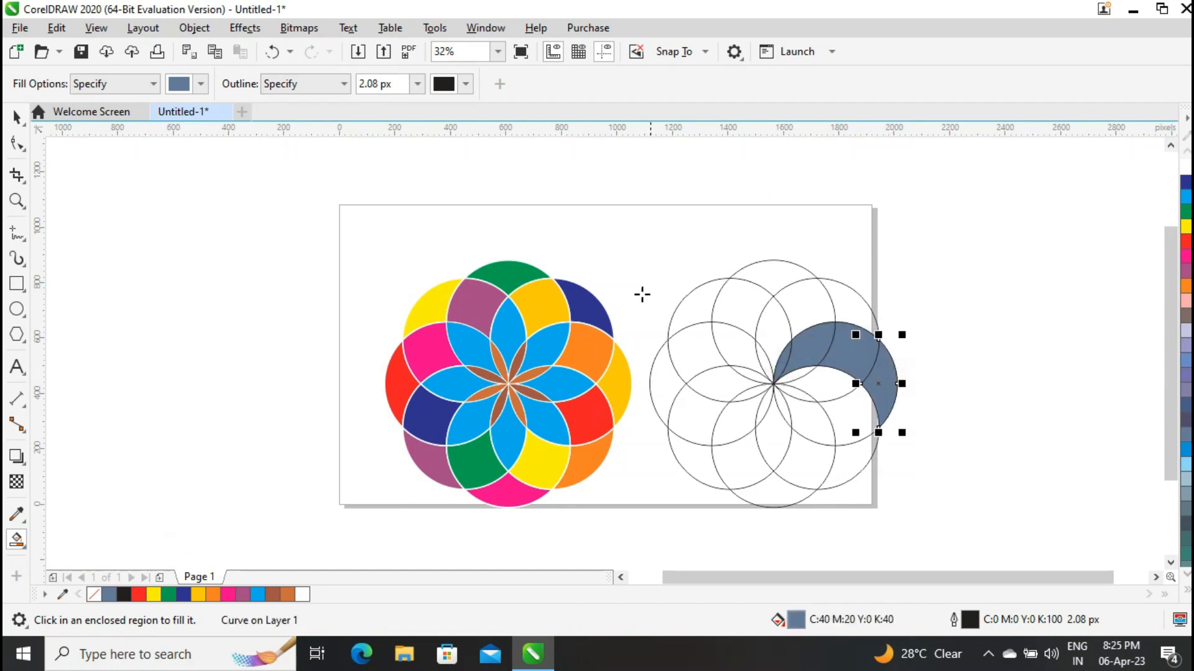
Give the right flower's rightmost crescent a vertical linear fountain fill from orange at its lower end to yellow at its upper end.
{"action": "left_click", "coordinate": [28, 553]}
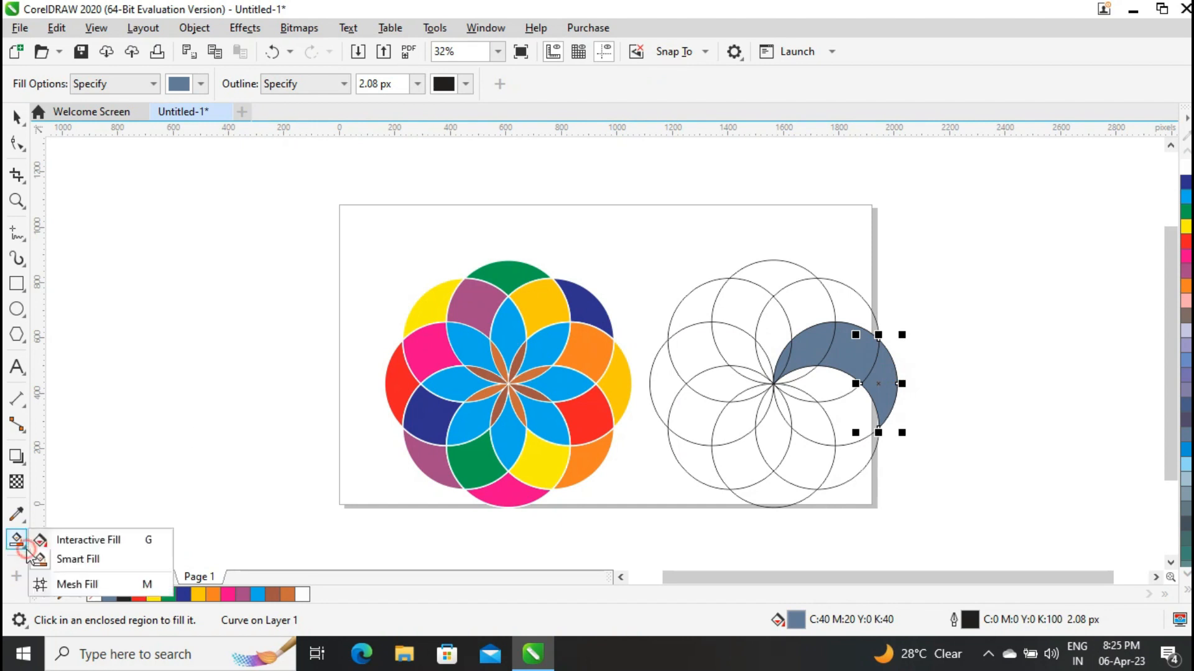
{"action": "left_click", "coordinate": [65, 538]}
{"action": "left_click_drag", "start_coordinate": [861, 384], "coordinate": [878, 340]}
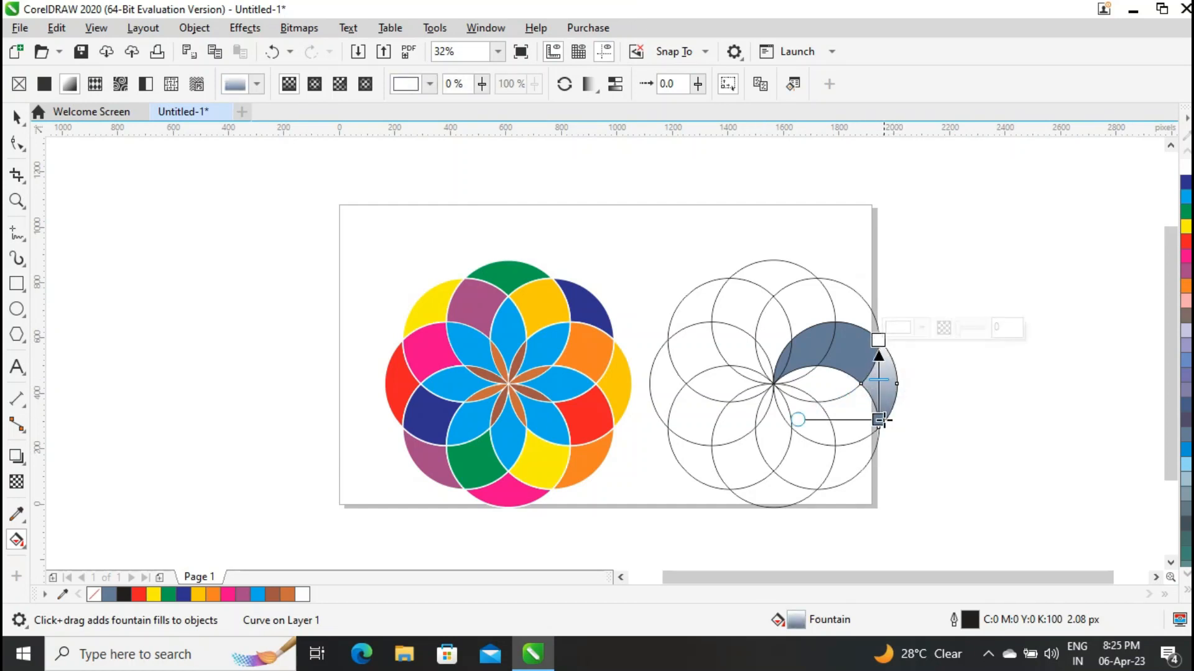
{"action": "left_click", "coordinate": [878, 420]}
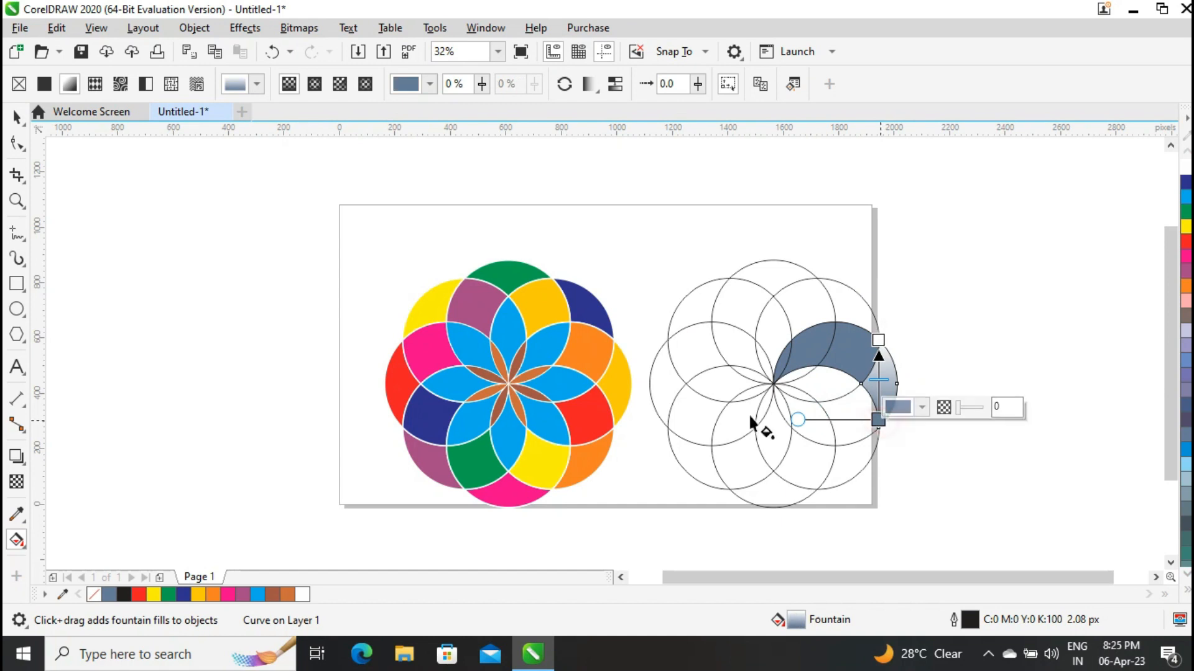
{"action": "left_click", "coordinate": [214, 594]}
{"action": "left_click", "coordinate": [879, 340]}
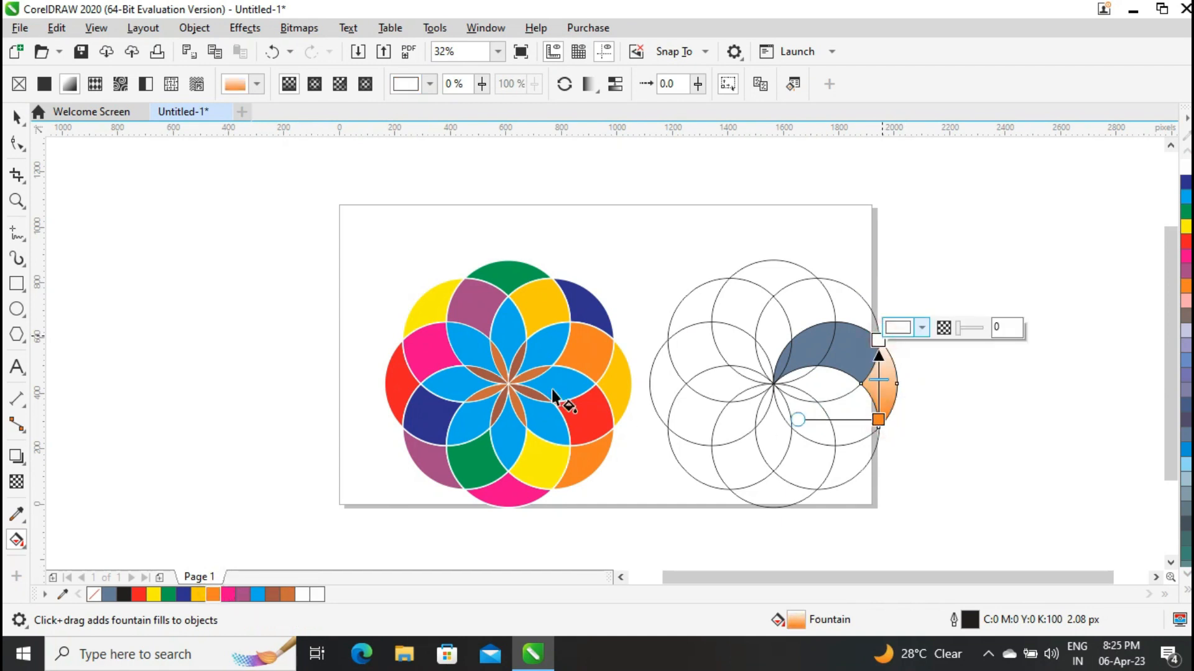
{"action": "left_click", "coordinate": [153, 596]}
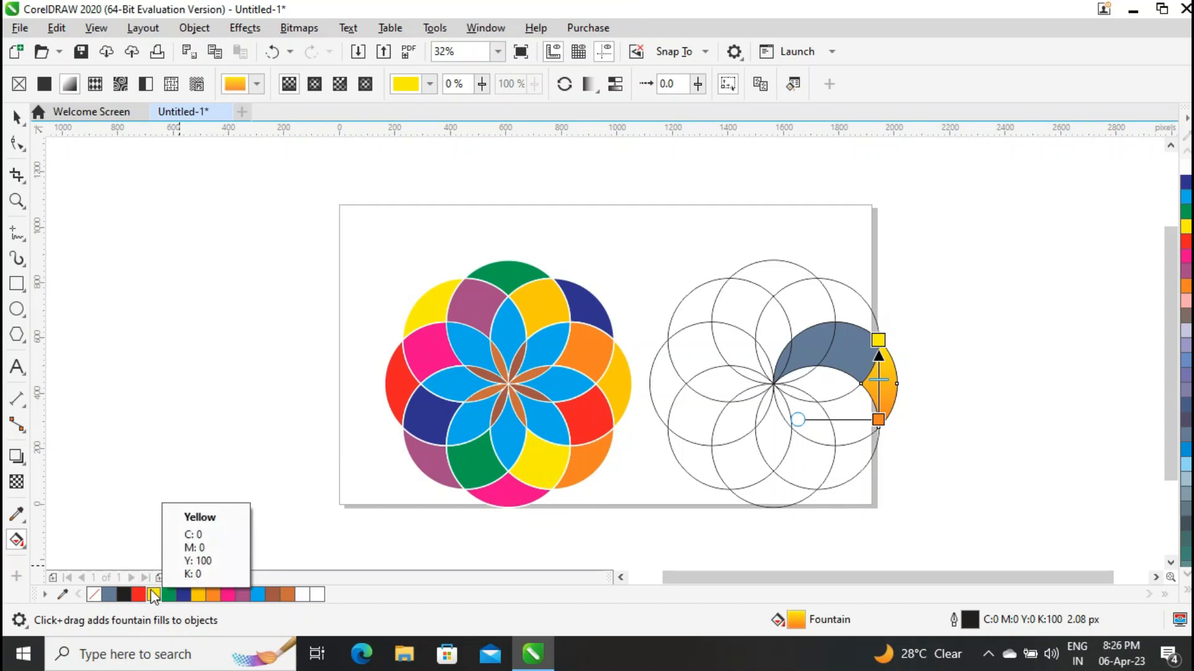
Copy the crescent's orange-to-yellow fountain fill onto the other three blue-grey segments of the right flower.
{"action": "left_click", "coordinate": [17, 118]}
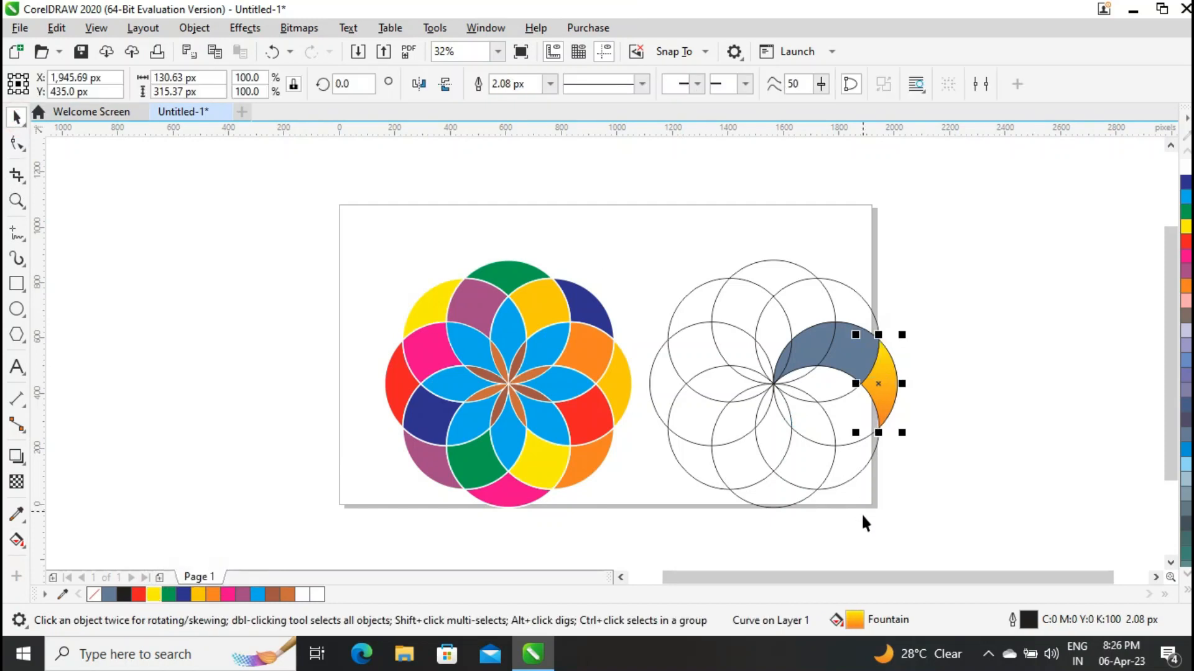
{"action": "left_click_drag", "start_coordinate": [853, 620], "coordinate": [805, 353]}
{"action": "left_click_drag", "start_coordinate": [855, 620], "coordinate": [783, 363]}
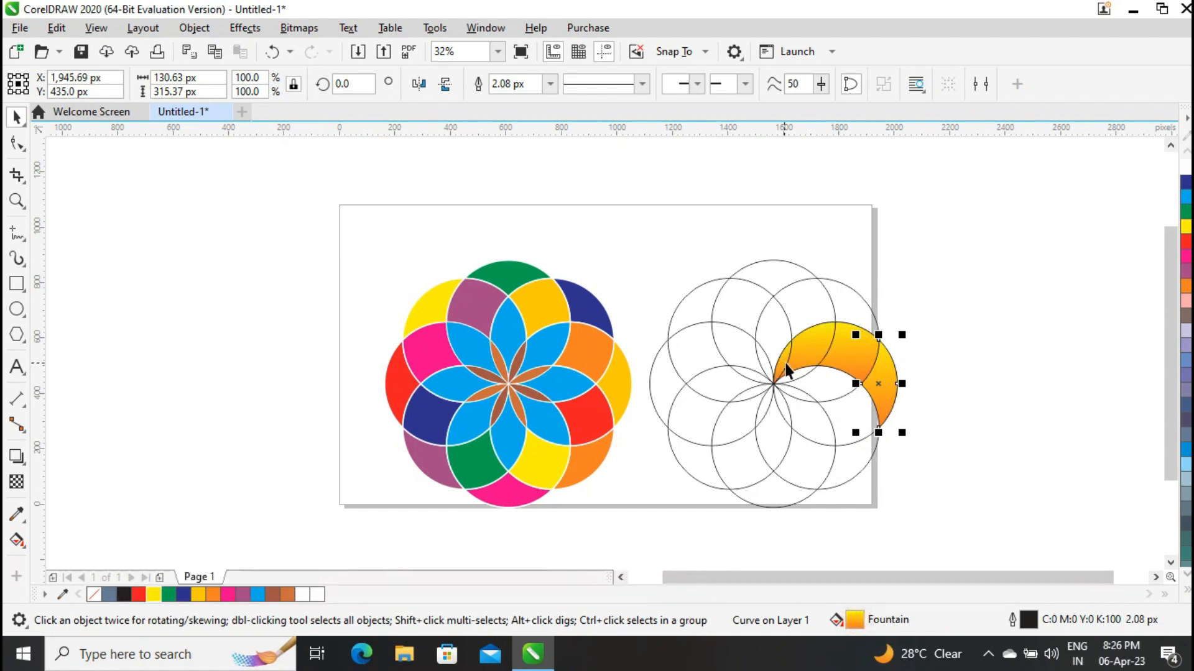
{"action": "left_click", "coordinate": [961, 341]}
Reverse the fountain fill direction in the segment adjoining the outer crescent and in the narrow centre petal.
{"action": "left_click", "coordinate": [834, 354]}
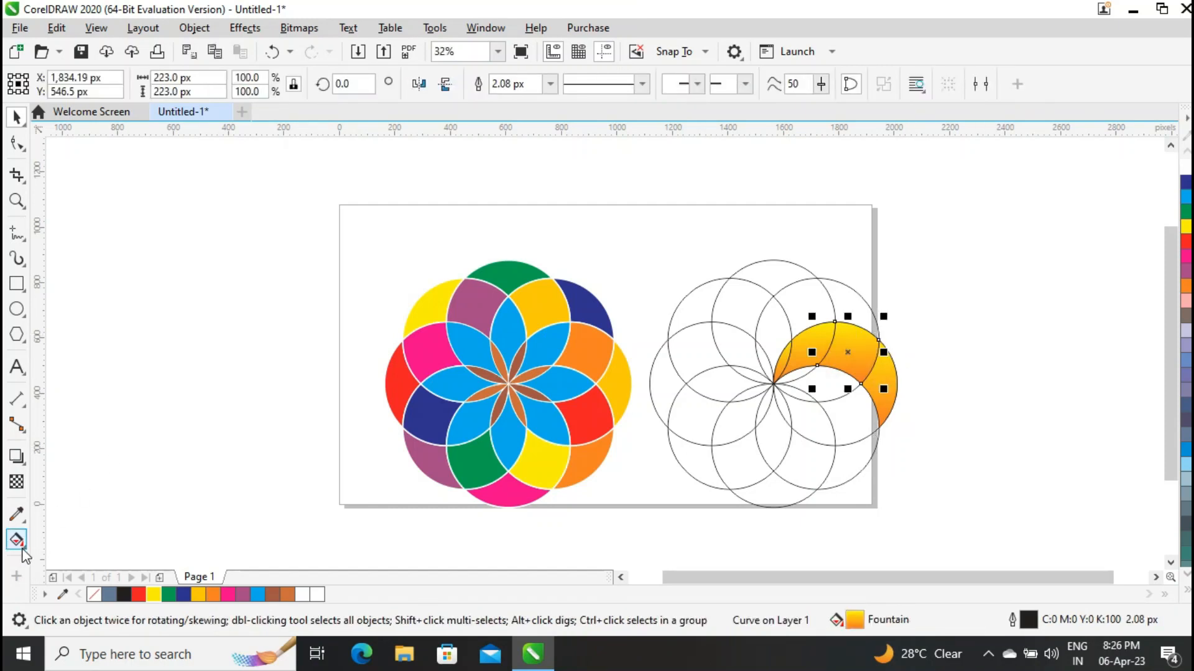
{"action": "left_click", "coordinate": [23, 547]}
{"action": "left_click", "coordinate": [74, 541]}
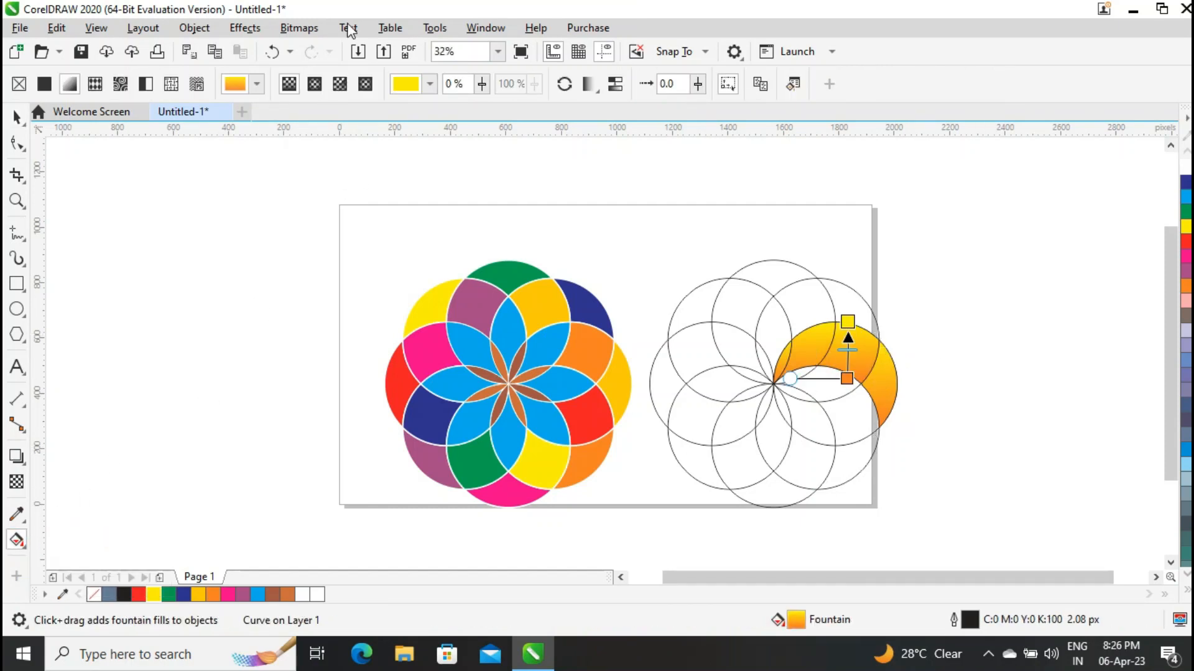
{"action": "left_click", "coordinate": [564, 83]}
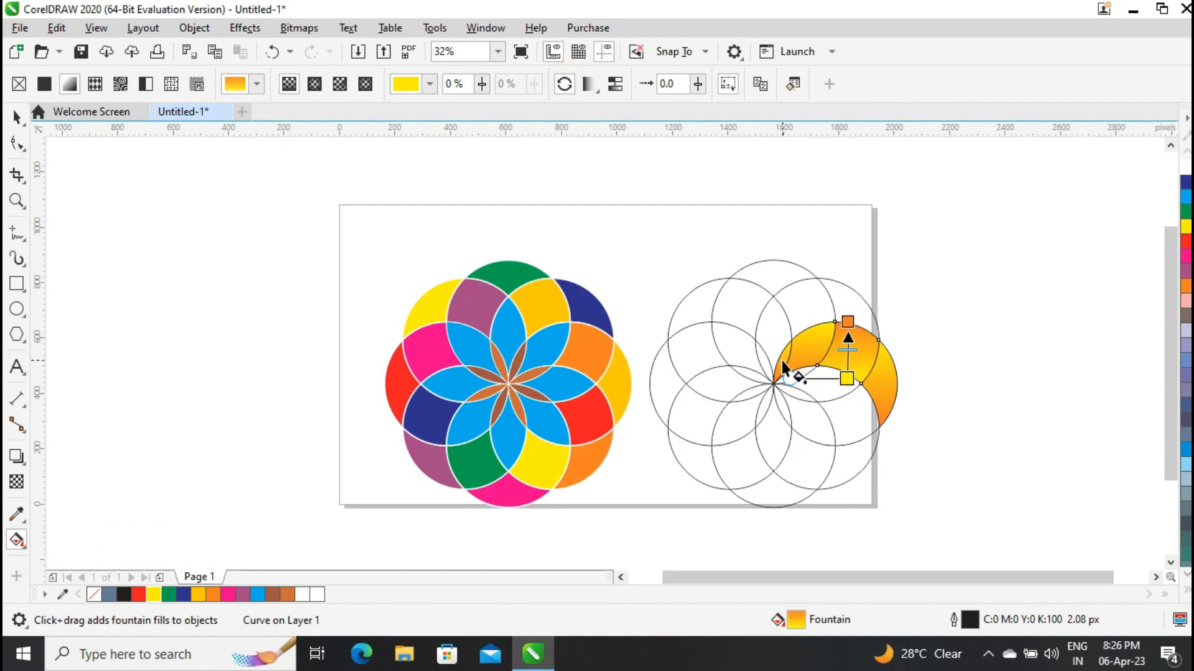
{"action": "left_click_drag", "start_coordinate": [782, 379], "coordinate": [782, 340]}
{"action": "left_click", "coordinate": [564, 84]}
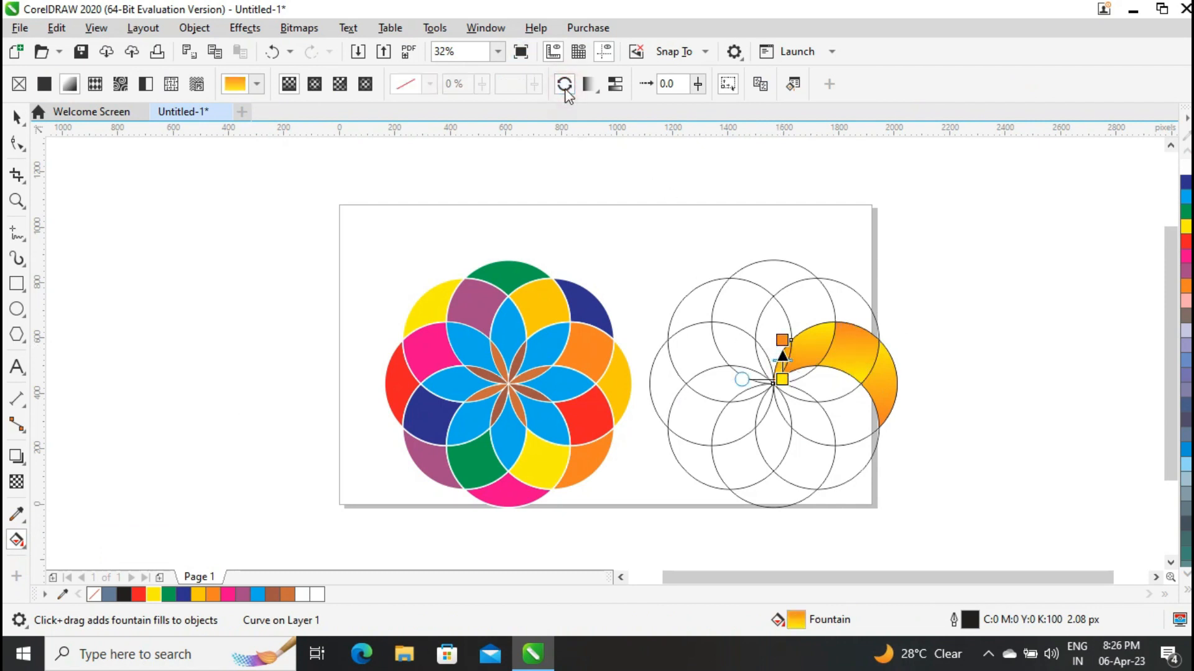
{"action": "left_click", "coordinate": [15, 119]}
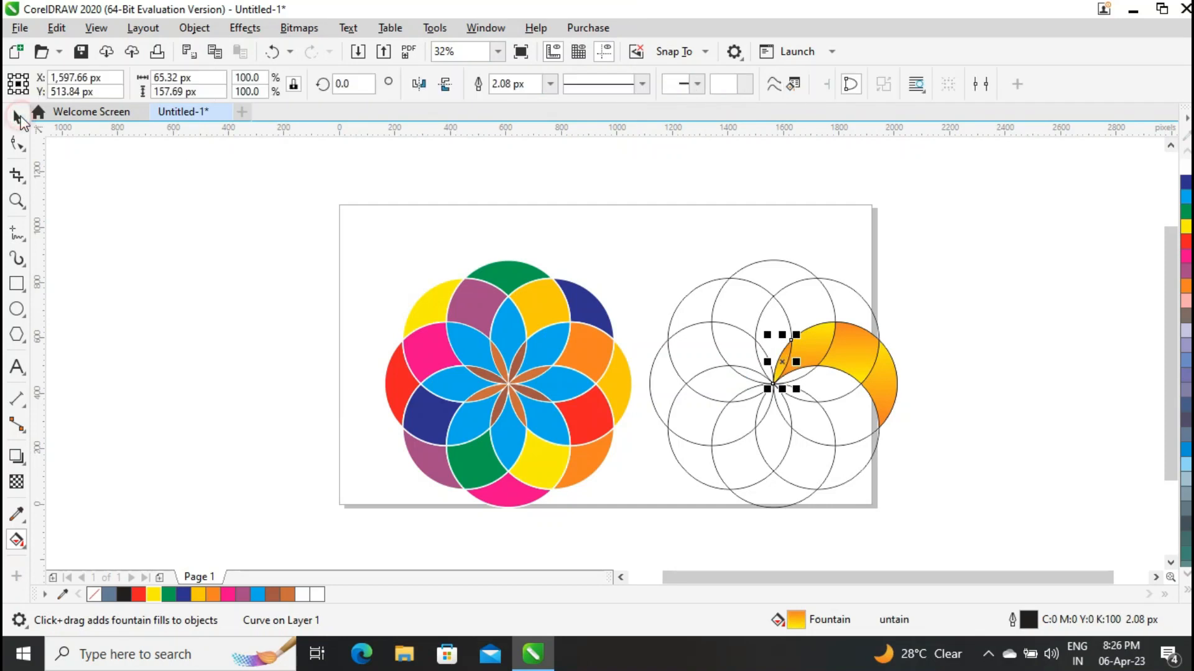
{"action": "left_click", "coordinate": [901, 288]}
Select the four gradient-filled segments of the right flower and group them.
{"action": "left_click", "coordinate": [888, 391]}
{"action": "left_click", "coordinate": [847, 356], "text": "shift"}
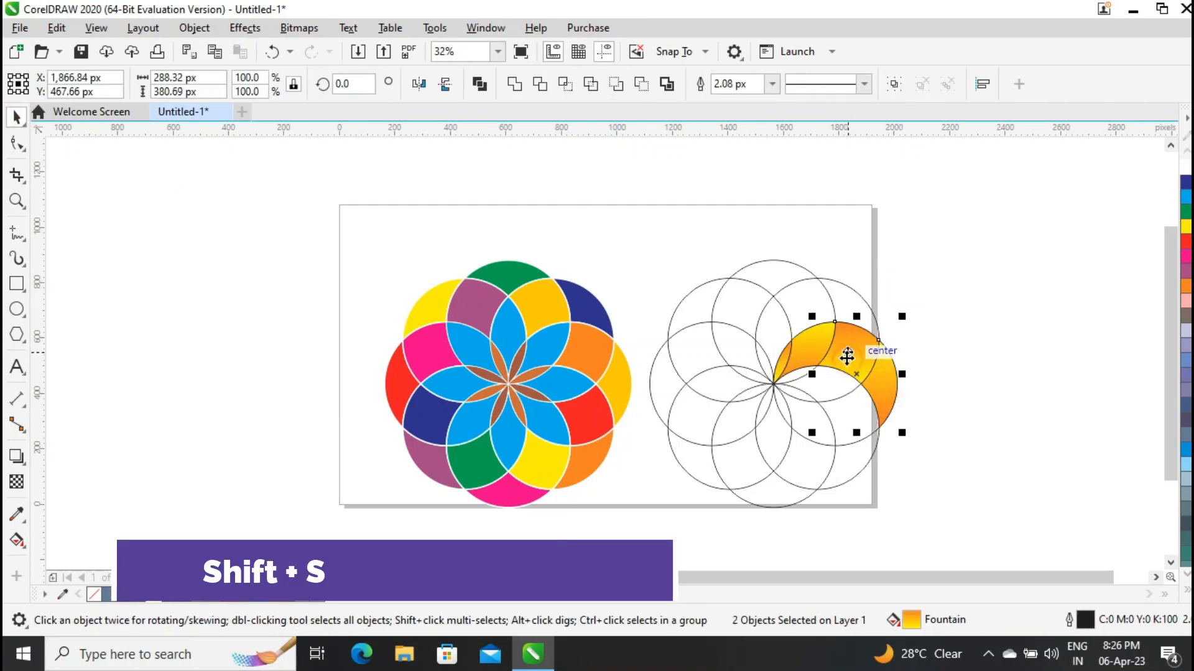
{"action": "left_click", "coordinate": [785, 363], "text": "shift"}
{"action": "left_click", "coordinate": [780, 366], "text": "shift"}
{"action": "left_click", "coordinate": [781, 365], "text": "shift"}
{"action": "left_click", "coordinate": [808, 349], "text": "shift"}
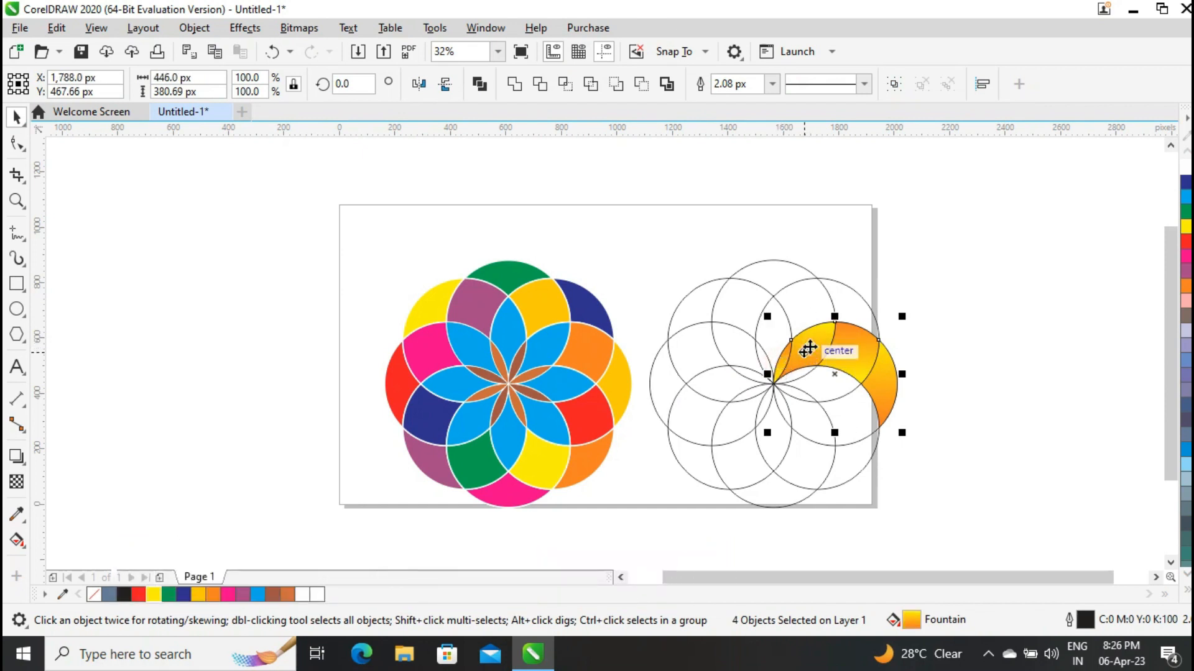
{"action": "key", "text": "ctrl+g"}
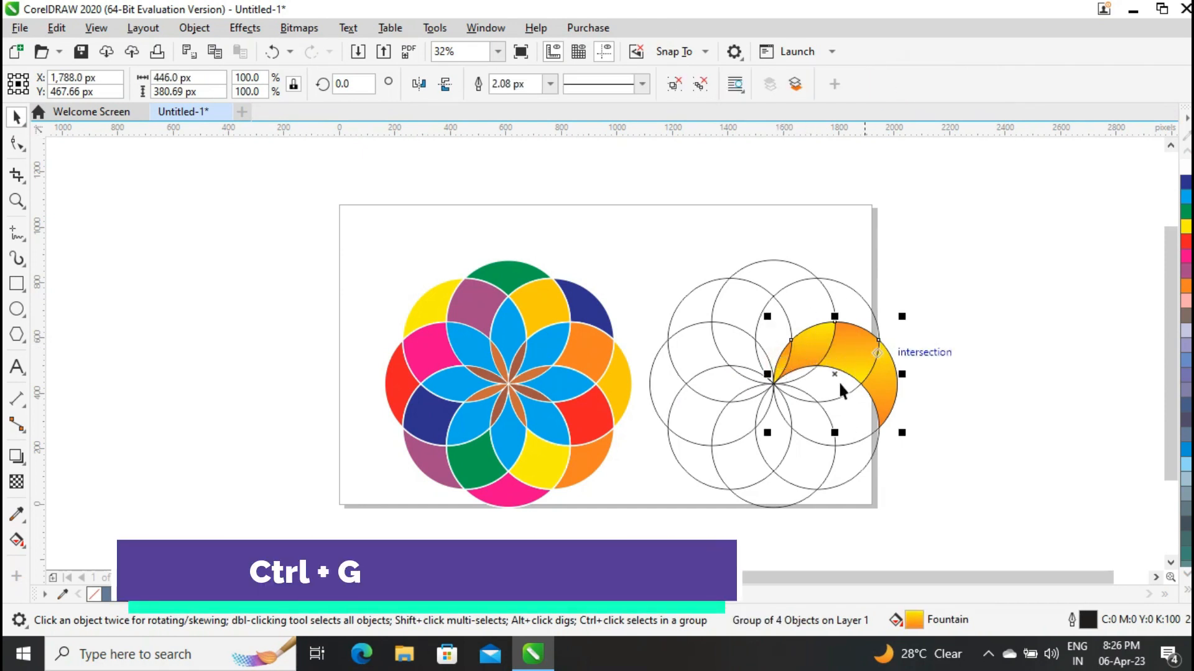
Move the group's rotation centre to the flower's centre and make 45° clockwise rotated copies until the whole flower is filled.
{"action": "left_click", "coordinate": [834, 373]}
{"action": "left_click_drag", "start_coordinate": [789, 385], "coordinate": [772, 384]}
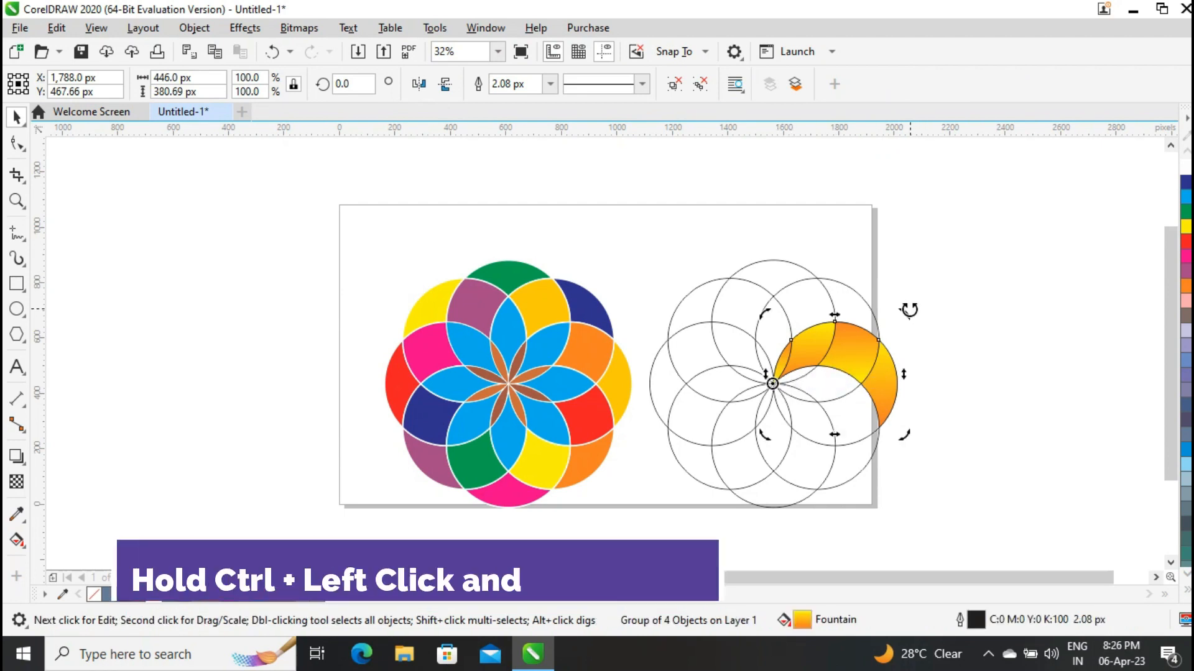
{"action": "left_click_drag", "start_coordinate": [907, 312], "coordinate": [887, 412]}
{"action": "right_click", "coordinate": [887, 411]}
{"action": "key", "text": "ctrl+r"}
{"action": "key", "text": "ctrl+r"}
{"action": "key", "text": "ctrl+r"}
{"action": "key", "text": "ctrl+r"}
{"action": "key", "text": "ctrl+r"}
{"action": "key", "text": "ctrl+r"}
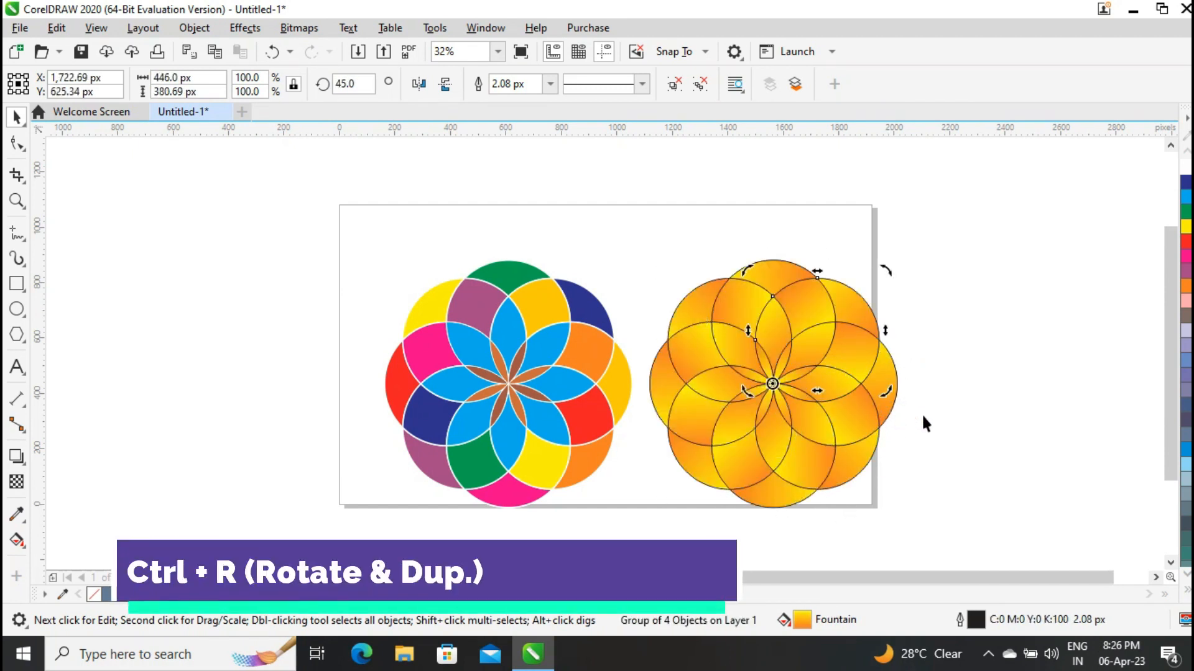
Select the whole gradient flower and give all its outlines white colour and a 5.0 px width.
{"action": "left_click", "coordinate": [1070, 361]}
{"action": "left_click_drag", "start_coordinate": [1069, 232], "coordinate": [639, 534]}
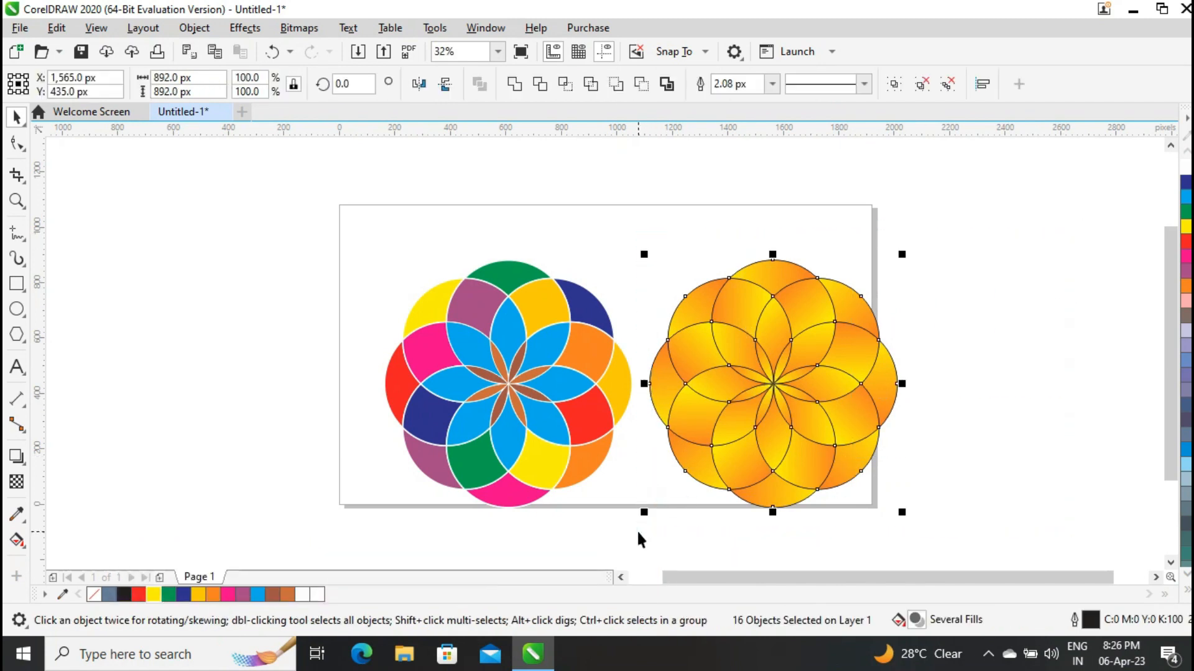
{"action": "right_click", "coordinate": [302, 595]}
{"action": "left_click", "coordinate": [772, 83]}
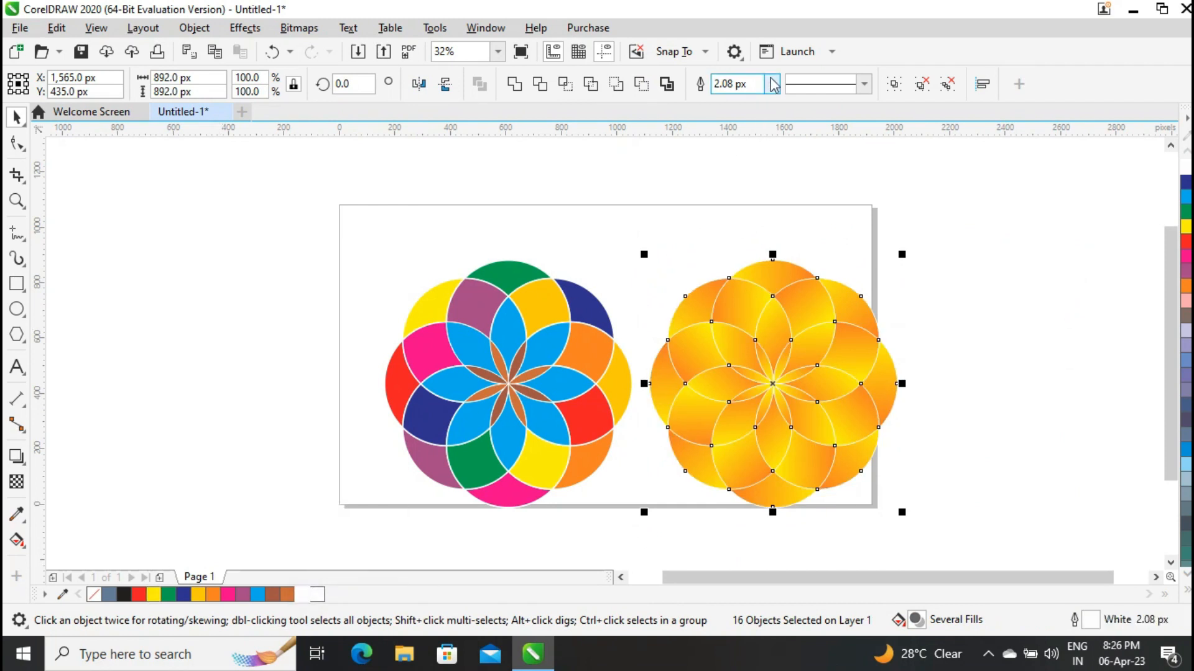
{"action": "left_click", "coordinate": [744, 180]}
{"action": "left_click", "coordinate": [1061, 314]}
Move both flowers together so they sit centred within the page, at about X 948.5 px, Y 527.5 px.
{"action": "left_click_drag", "start_coordinate": [716, 423], "coordinate": [678, 397]}
{"action": "left_click", "coordinate": [959, 342]}
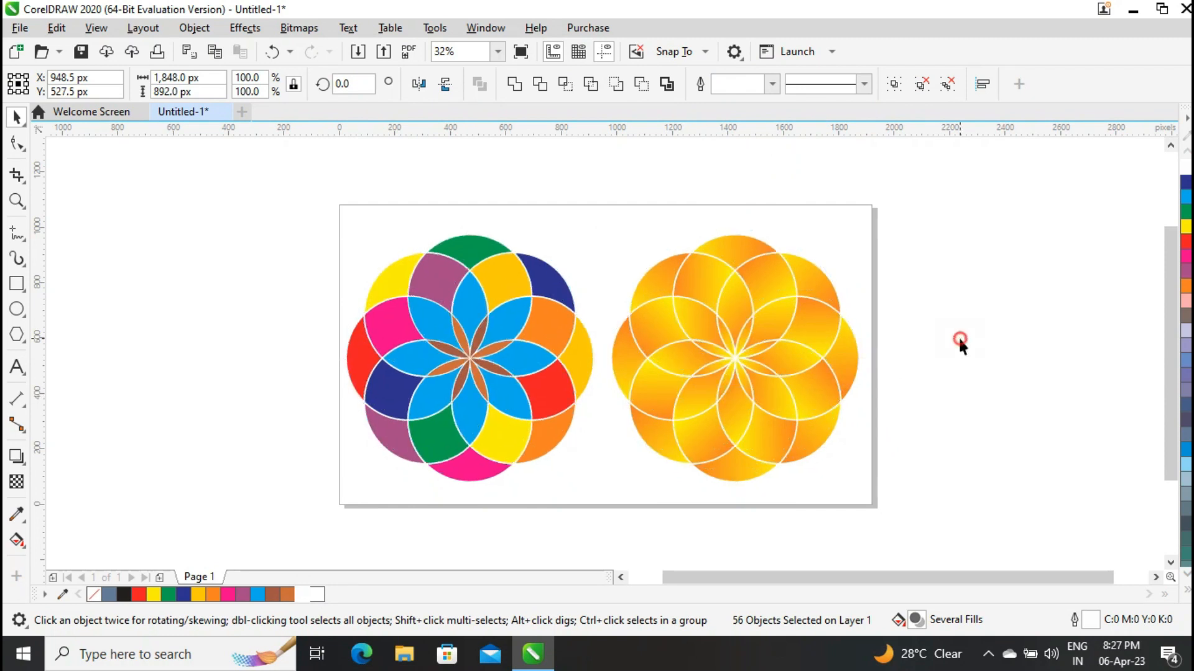
{"action": "left_click", "coordinate": [494, 54]}
{"action": "left_click", "coordinate": [471, 70]}
{"action": "left_click", "coordinate": [521, 51]}
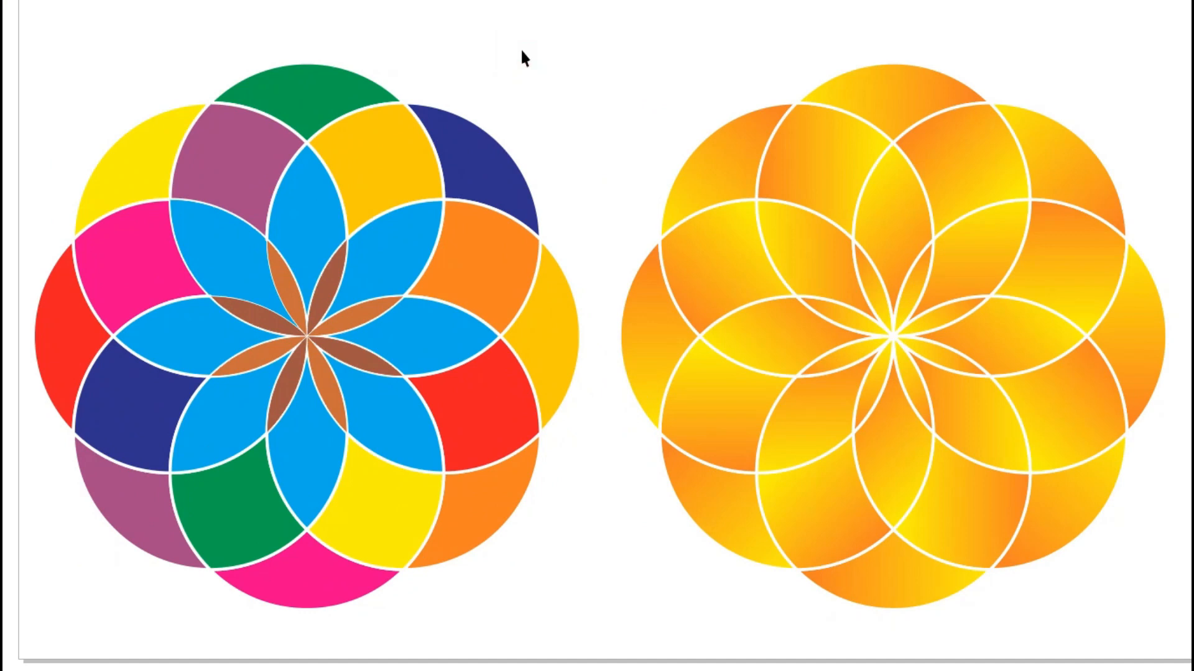